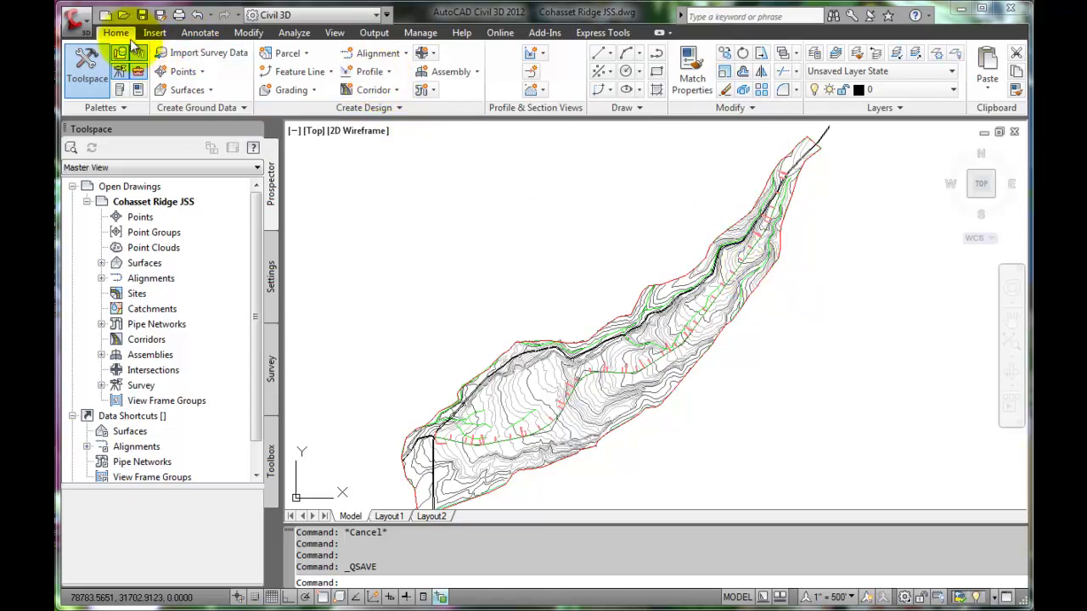
- Create the Existing Grade surface profile for Proposed Roadway, stations 100+00.00' to 412+91.02'
left_click(389, 75)
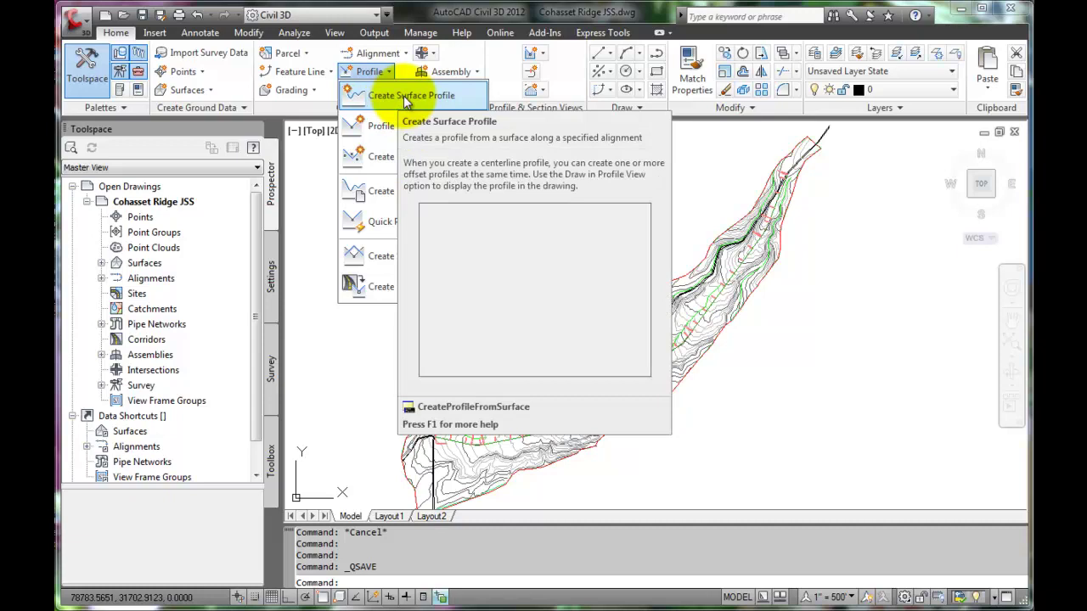
left_click(404, 95)
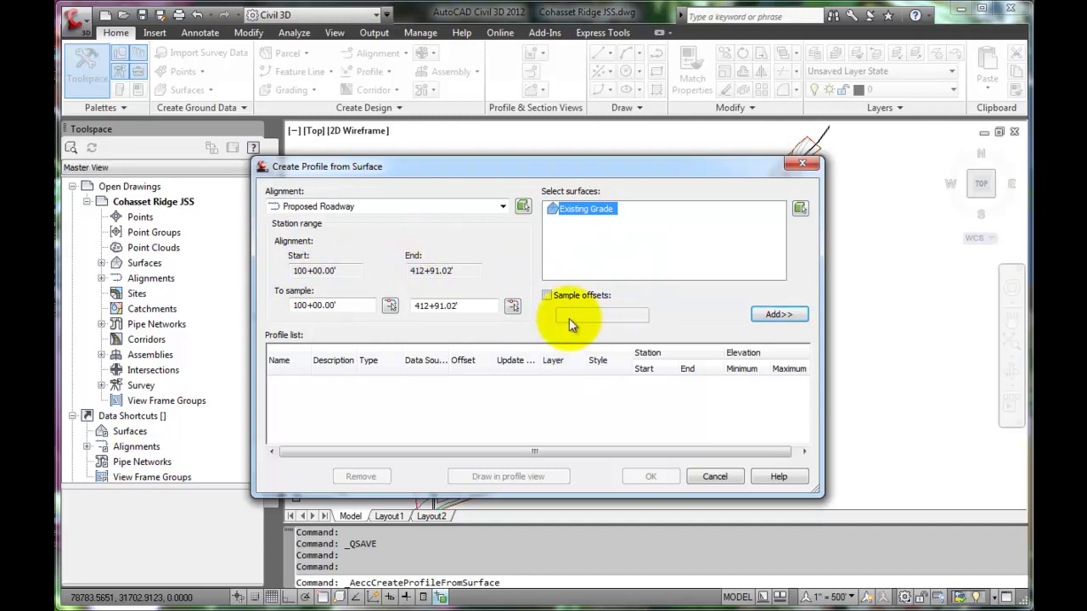
left_click(775, 316)
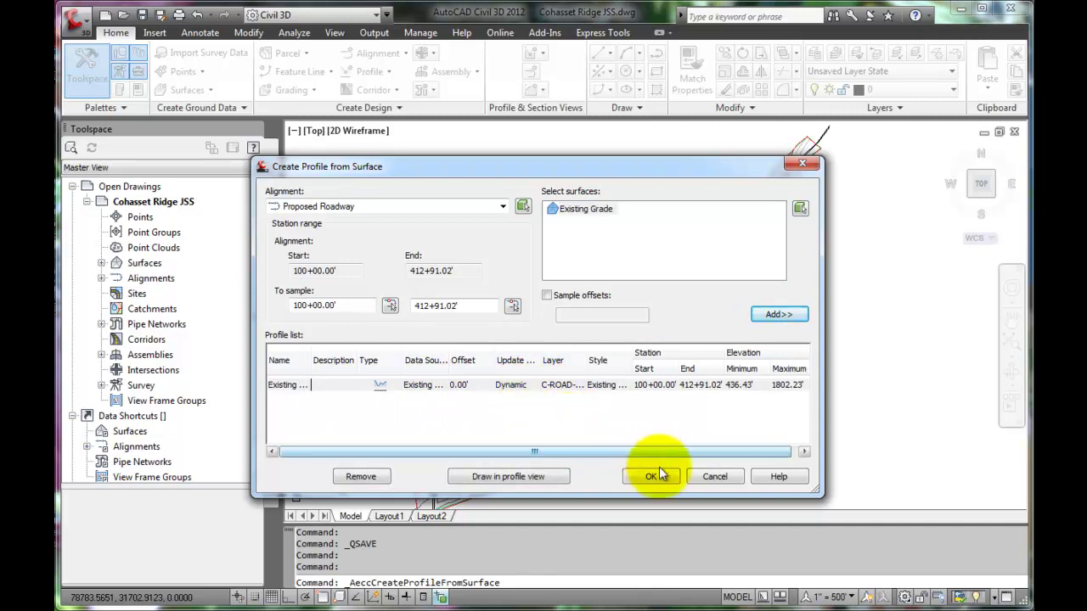
- Name the new profile view 'Proposed Roadway' with the description '2-Lane rural road'
left_click(512, 475)
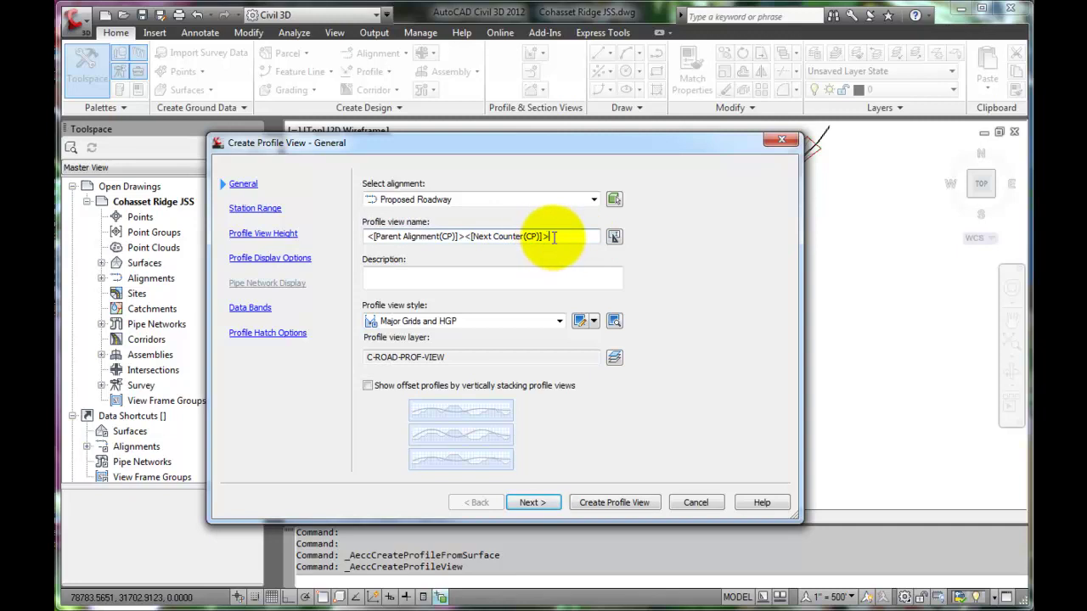
left_click_drag(553, 237, 367, 238)
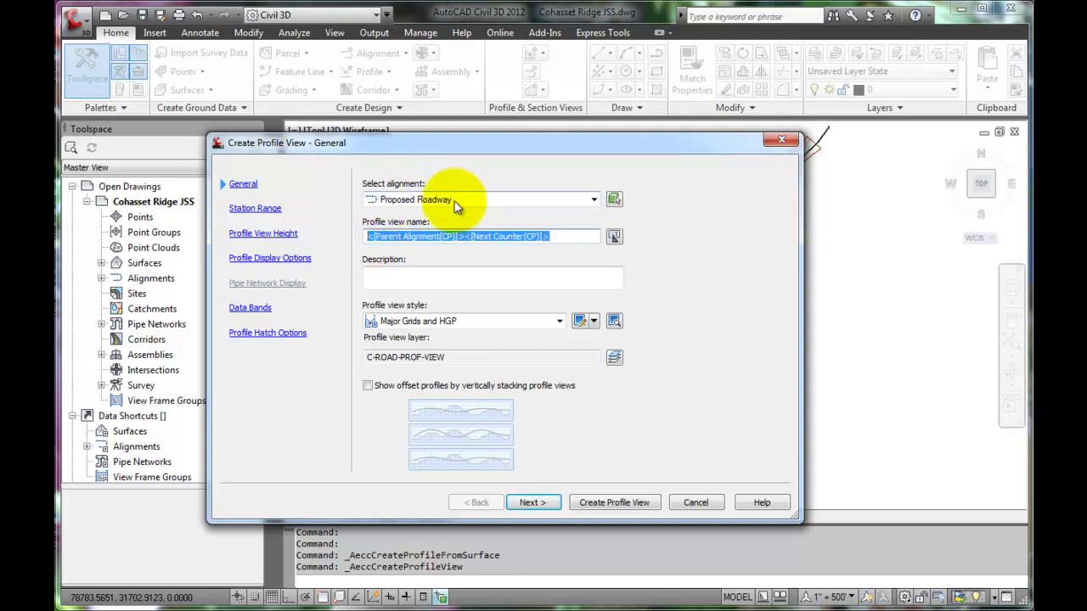
type("P")
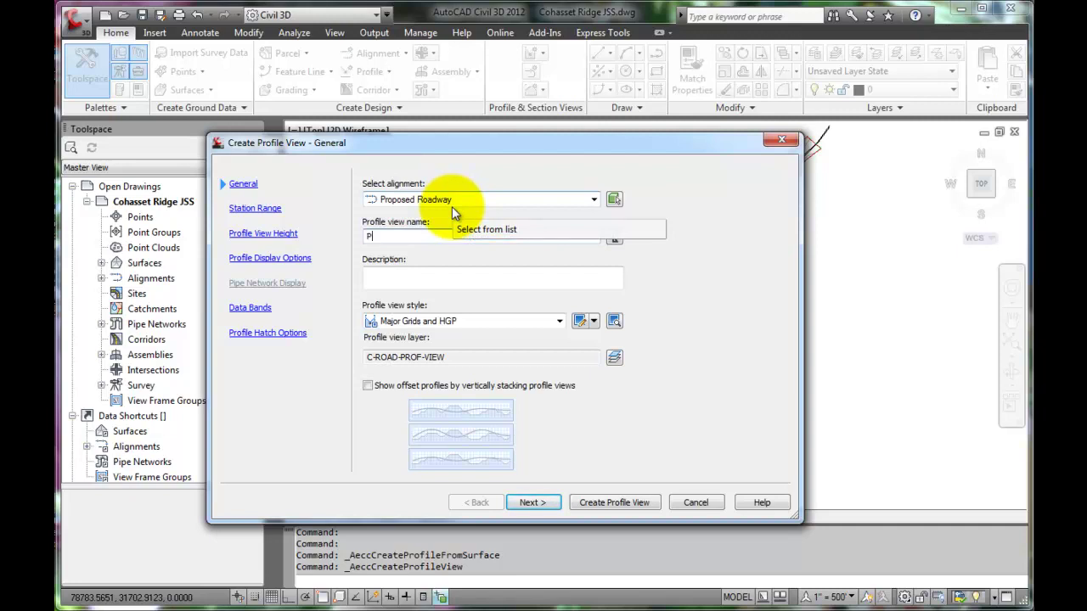
type("roposed Roadway")
left_click(429, 276)
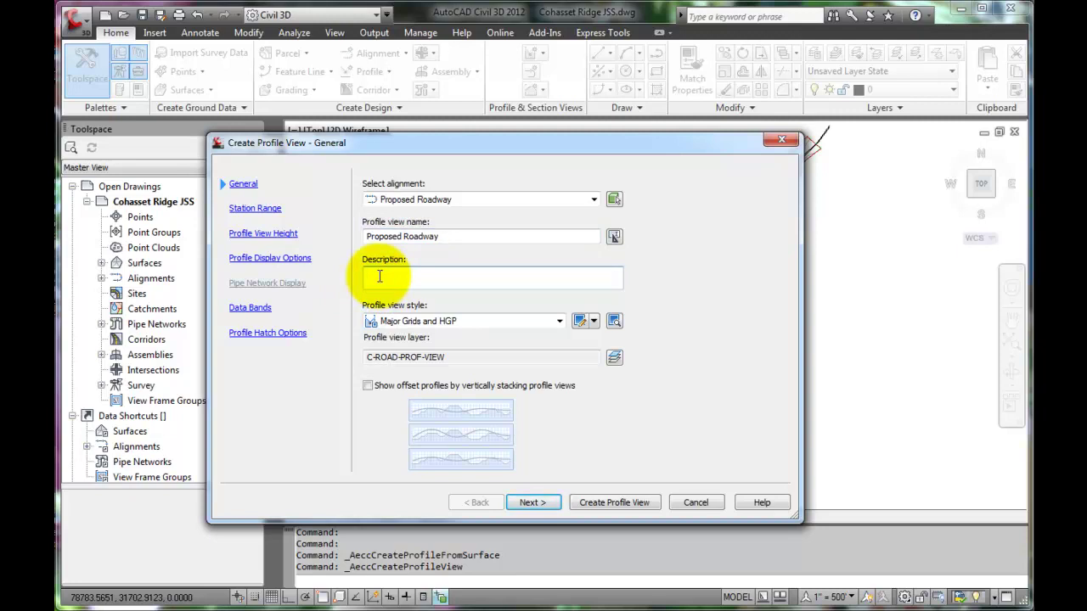
type("2-Lane rural road")
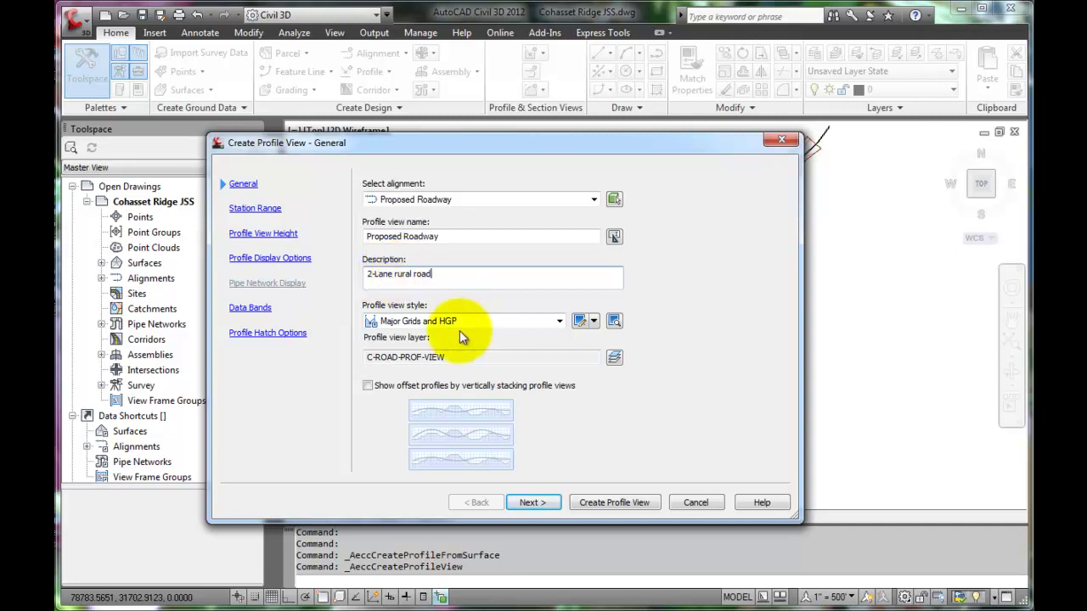
left_click(530, 505)
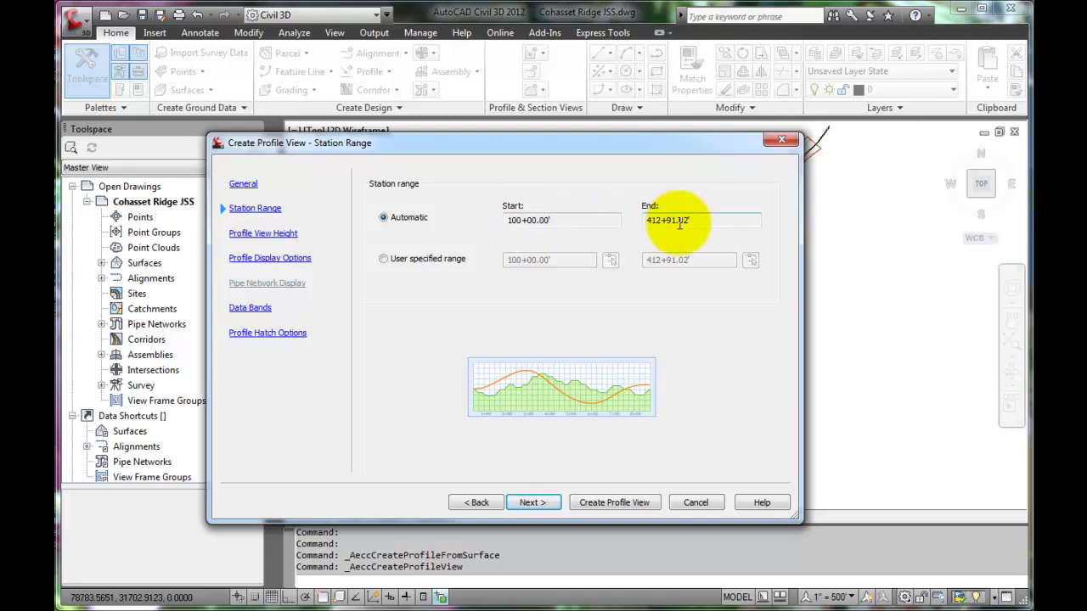
- Accept the default height, display, data band and hatch settings, then create the profile view
left_click(528, 501)
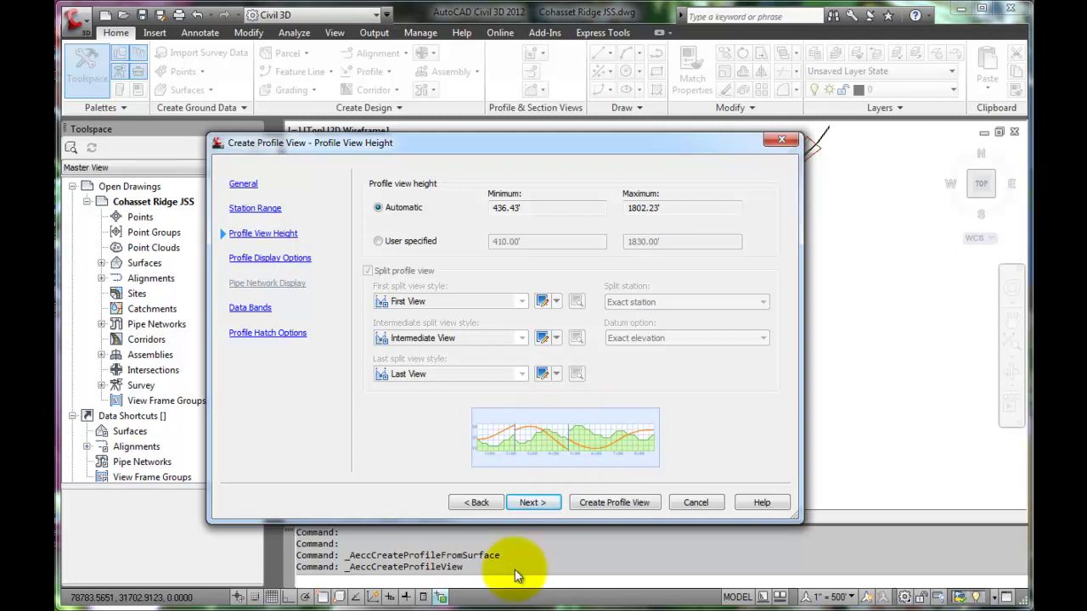
left_click(533, 502)
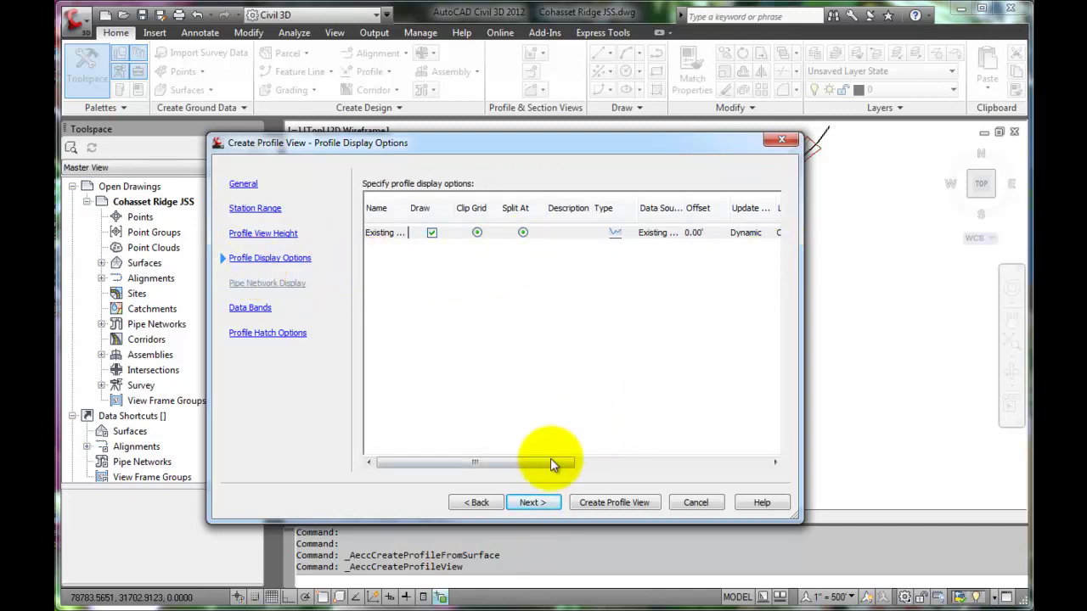
mouse_move(537, 462)
left_mouse_down()
mouse_move(754, 482)
mouse_move(685, 467)
mouse_move(490, 461)
left_mouse_up()
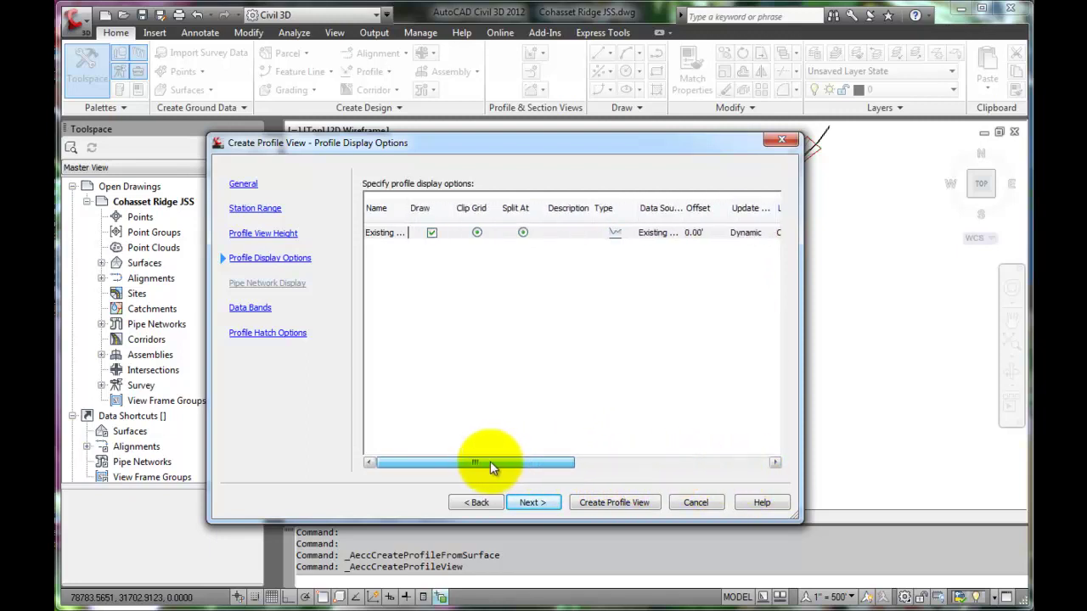
left_click(545, 503)
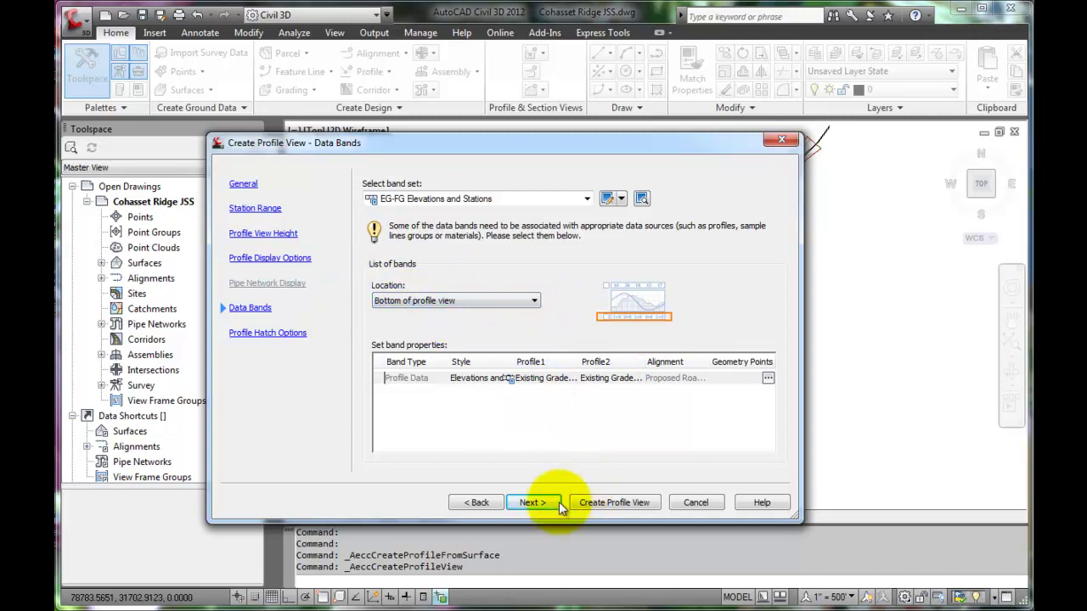
left_click(531, 502)
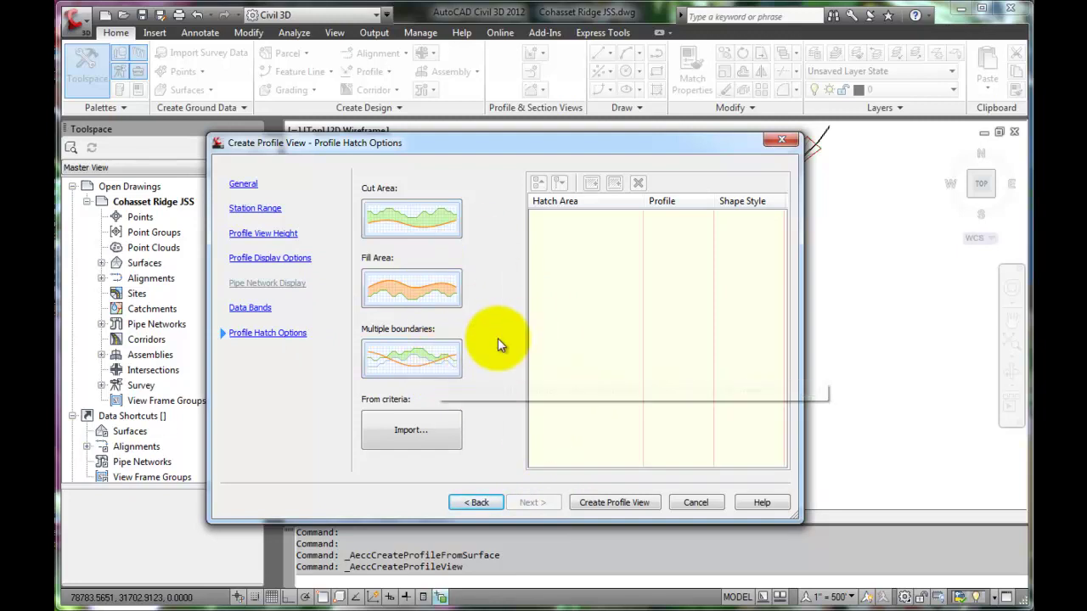
left_click(613, 502)
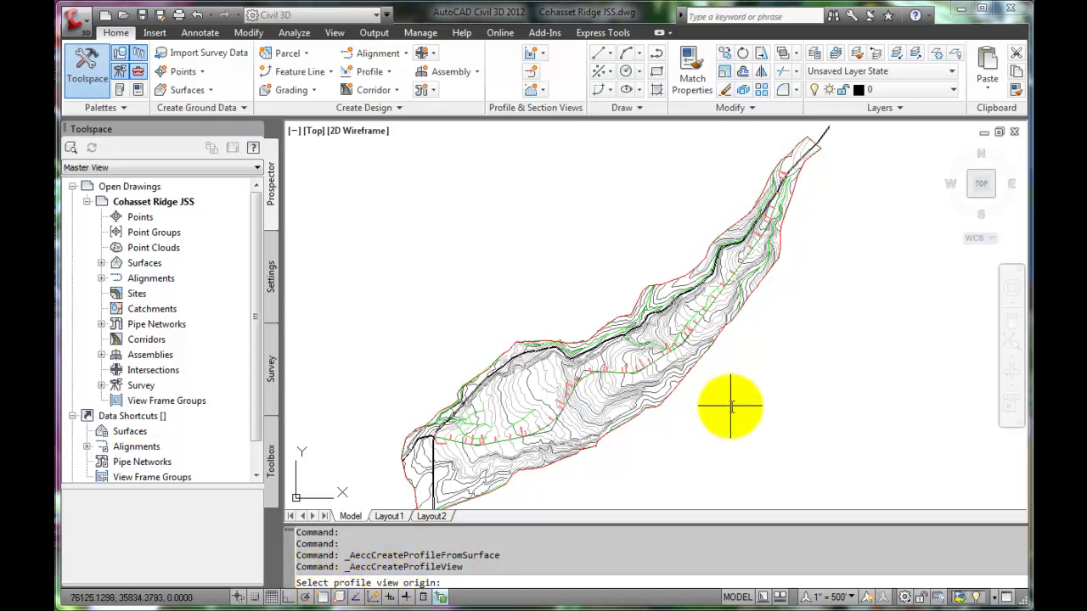
- Place the profile view origin in empty space right of the site plan, then select the view
scroll(731, 406, "down", 2)
middle_click_drag(736, 405, 549, 393)
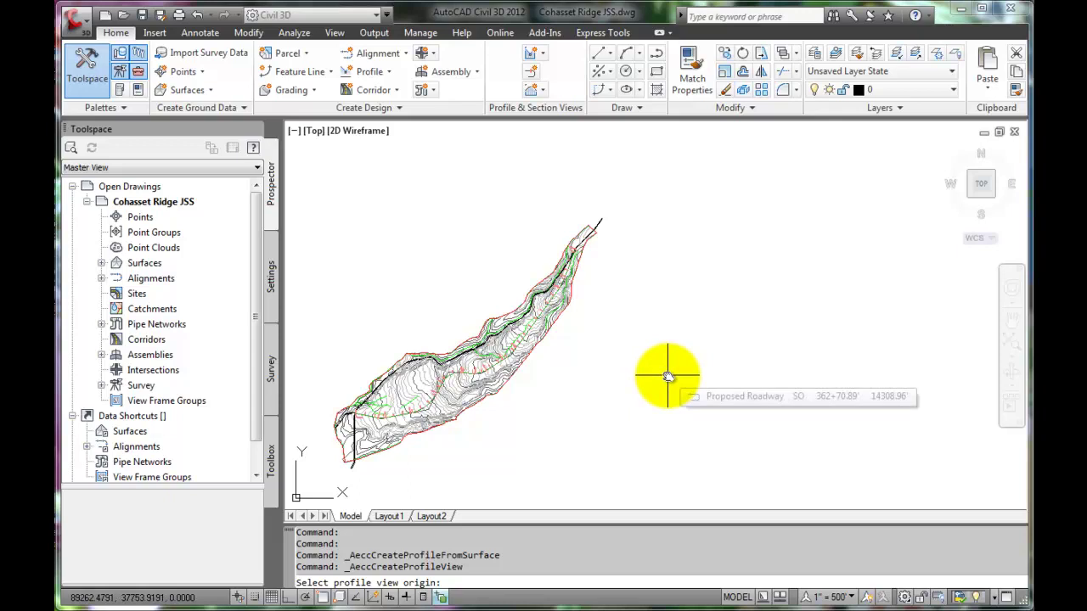
left_click(668, 376)
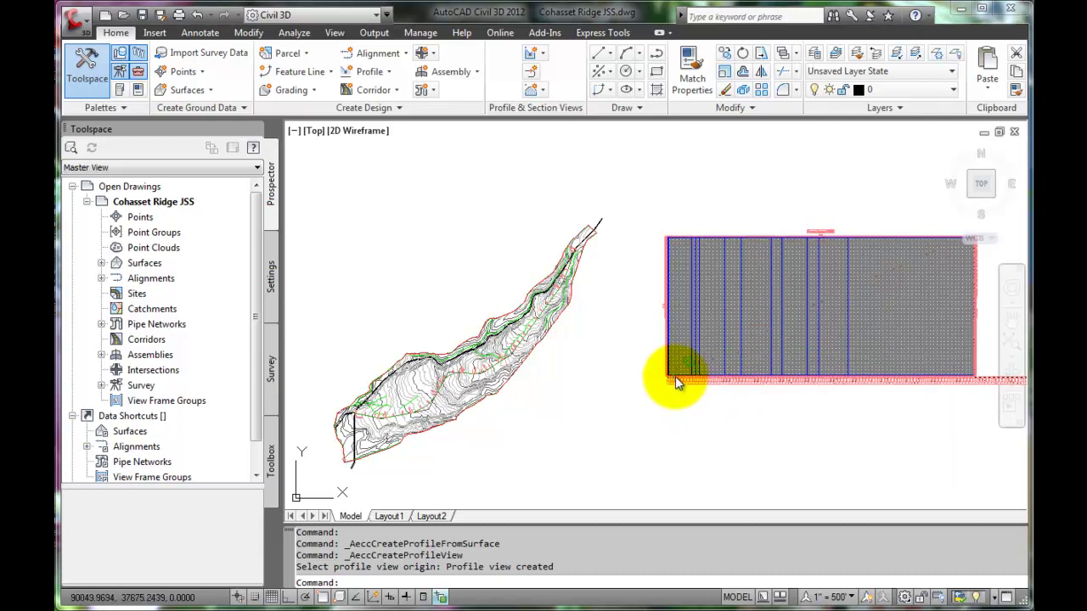
scroll(676, 378, "up", 5)
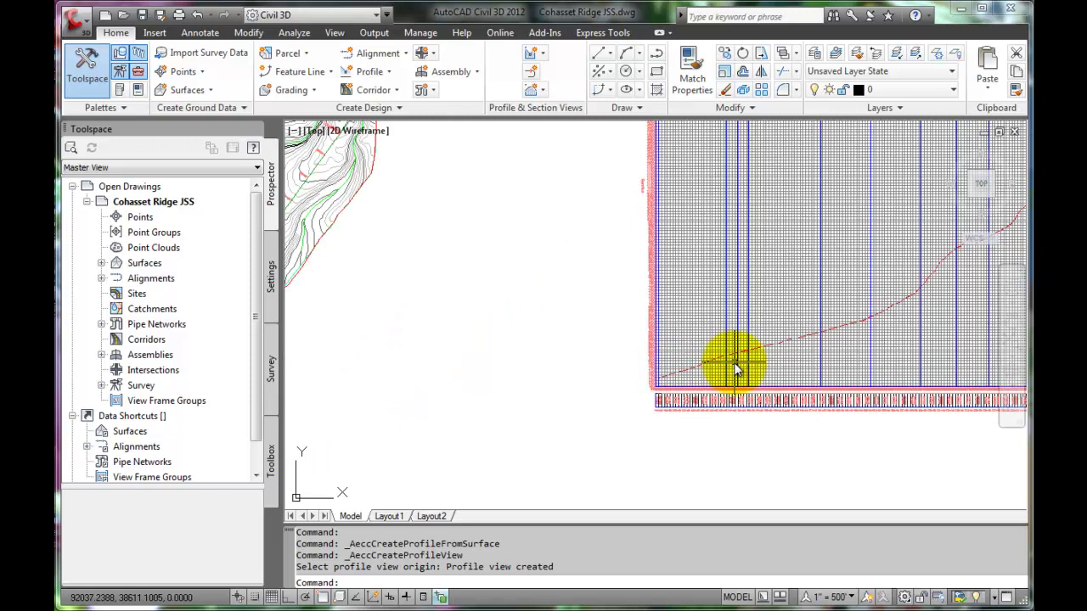
mouse_move(719, 366)
middle_mouse_down()
mouse_move(667, 364)
mouse_move(413, 417)
middle_mouse_up()
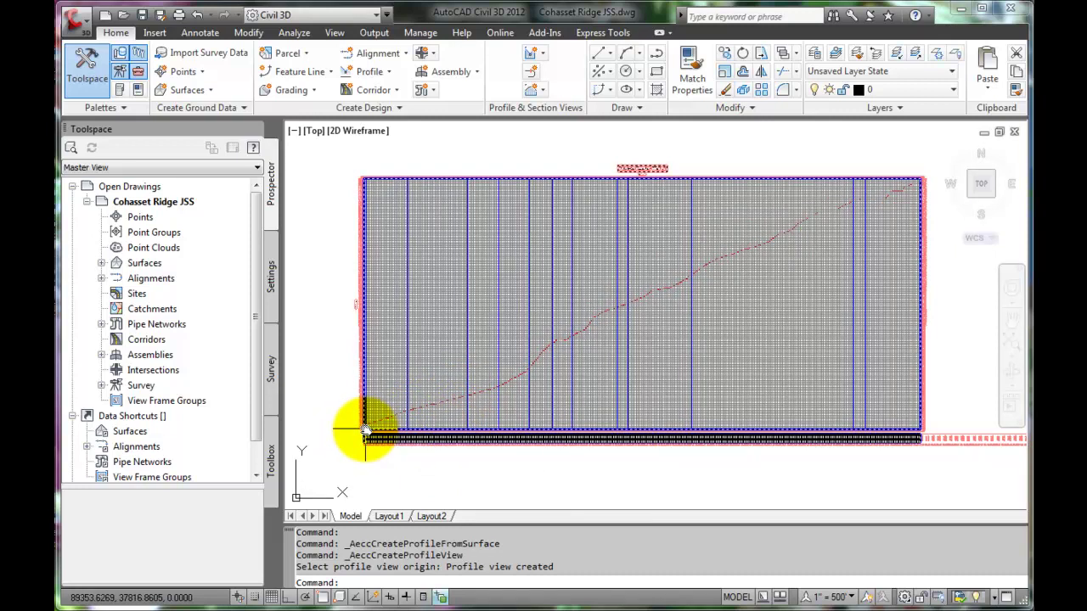
mouse_move(365, 430)
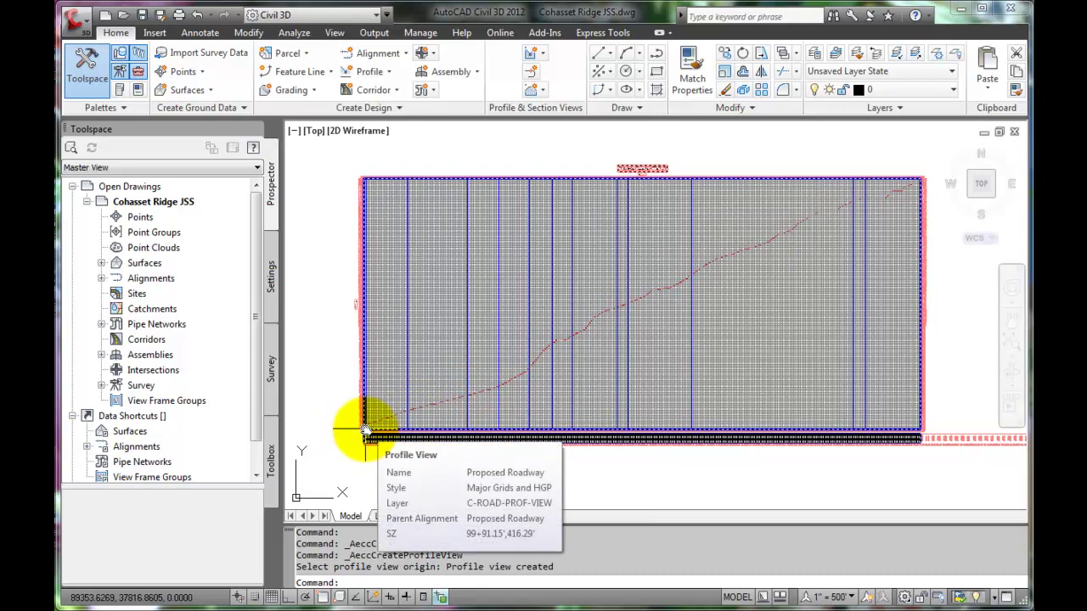
left_click(365, 430)
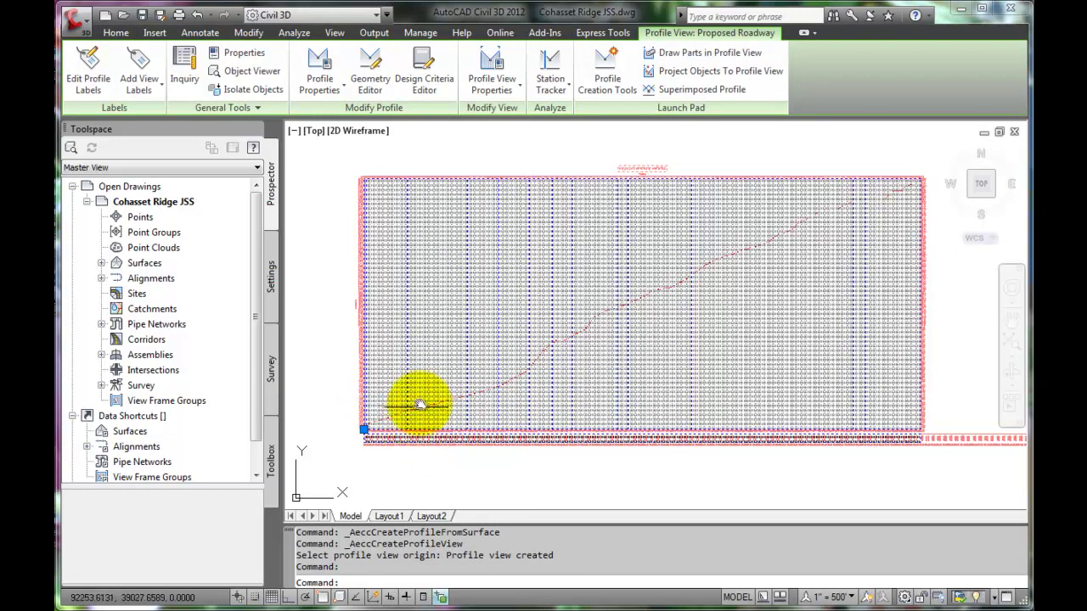
- Change the profile view style's vertical exaggeration from 10 to 2 for a 250 vertical scale
right_click(475, 224)
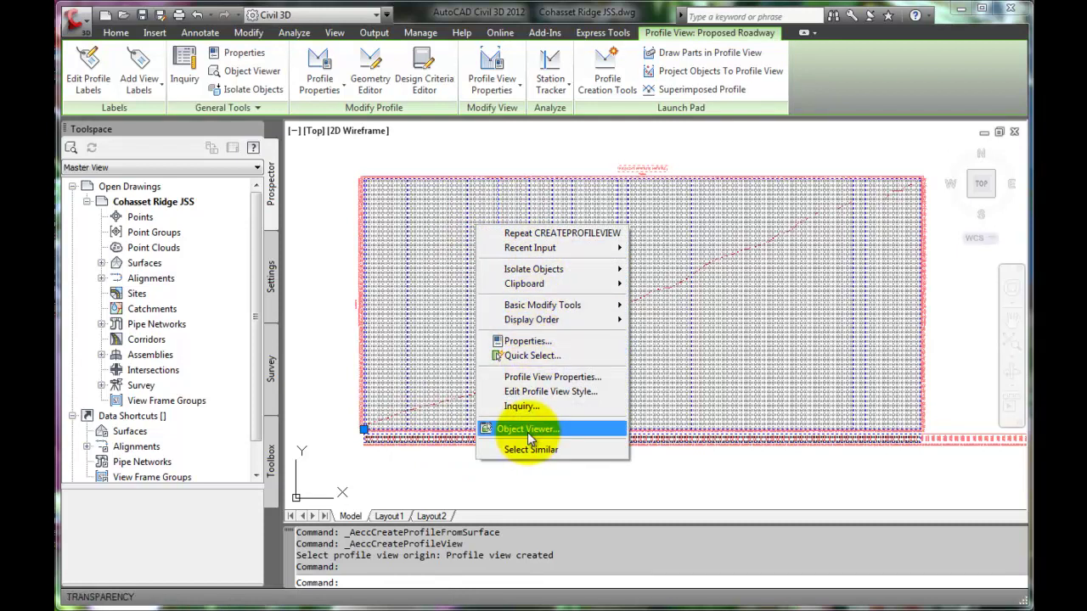
left_click(557, 400)
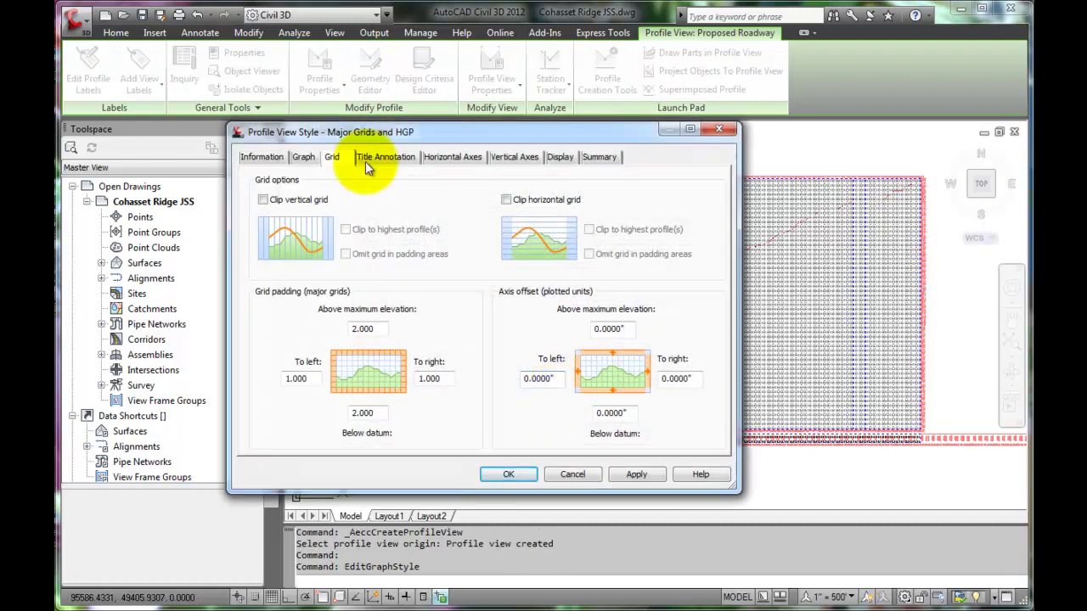
left_click(265, 158)
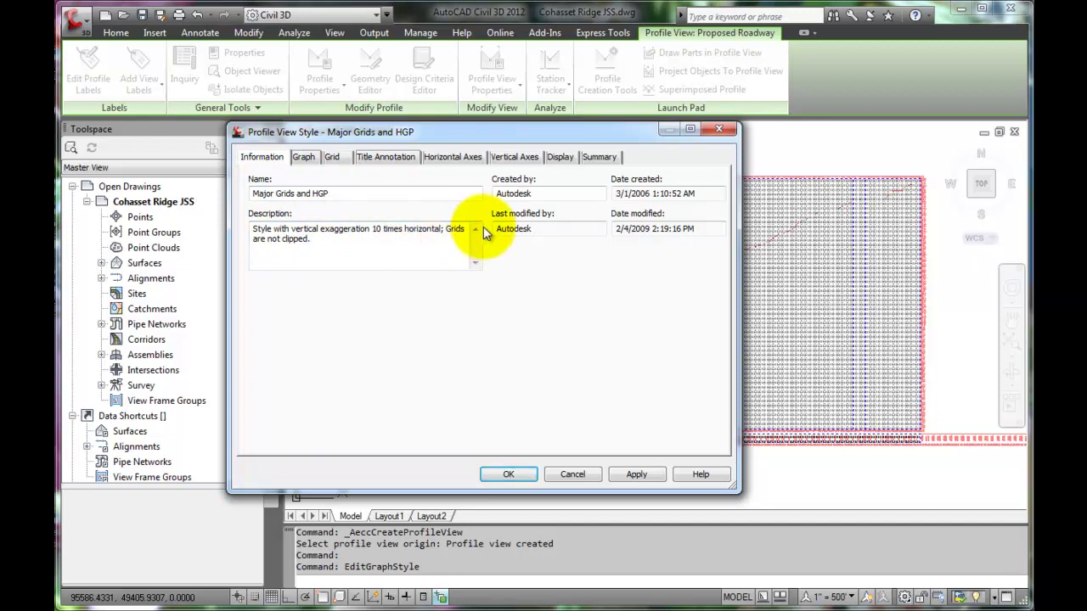
left_click(303, 158)
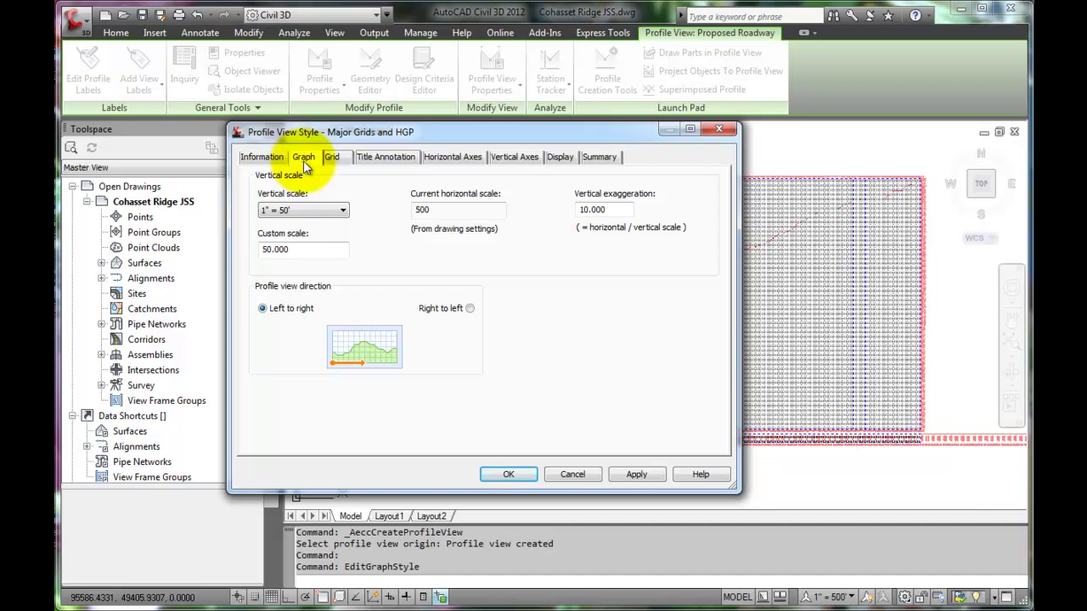
double_click(620, 209)
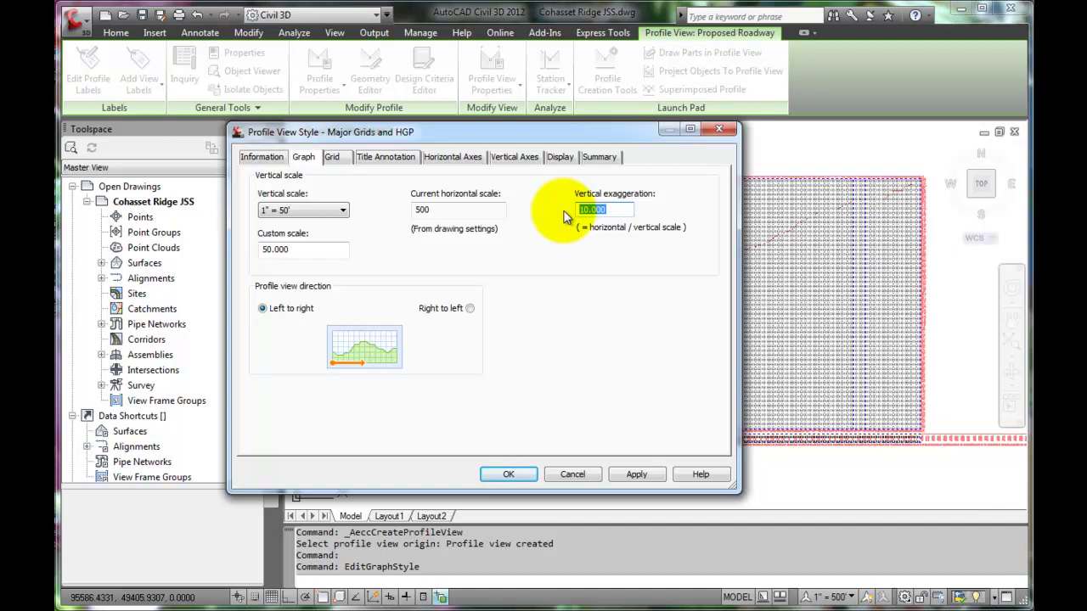
type("2")
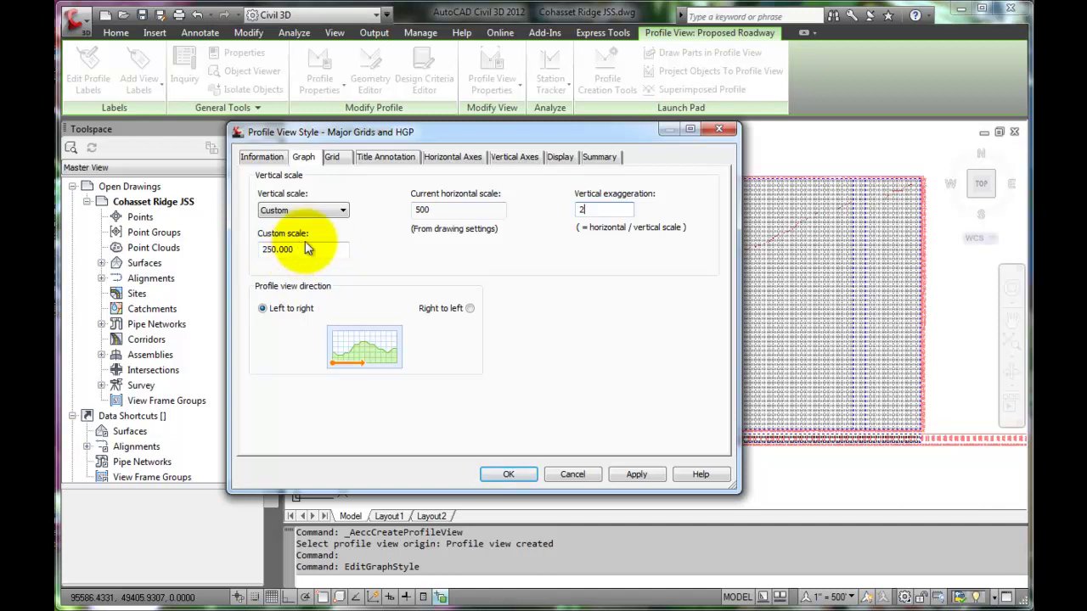
- Set the horizontal axis major tick interval to 1000' and the minor interval to 500
left_click(340, 161)
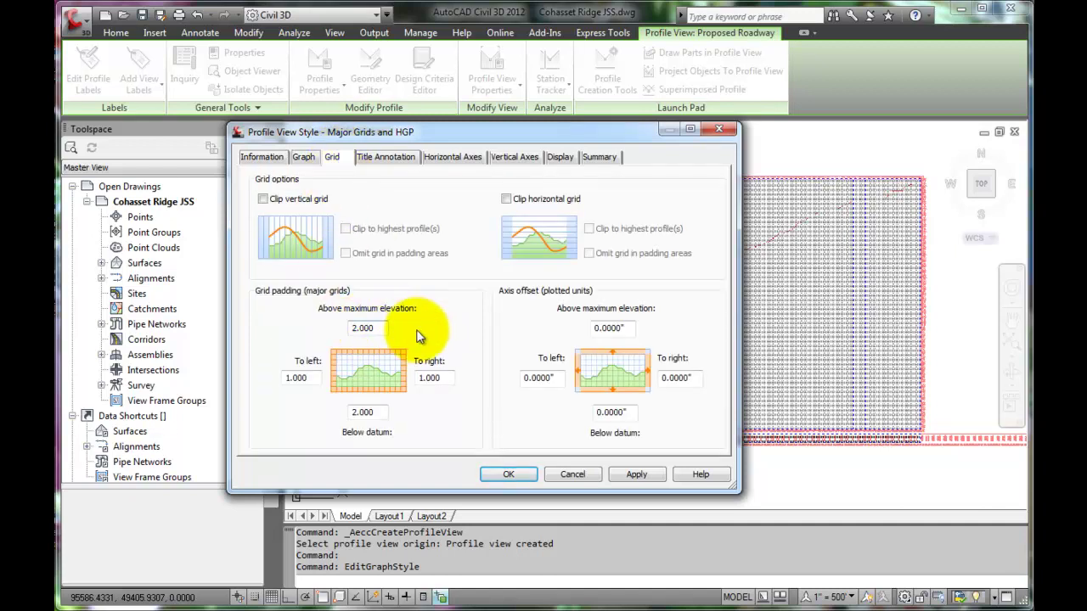
left_click(387, 158)
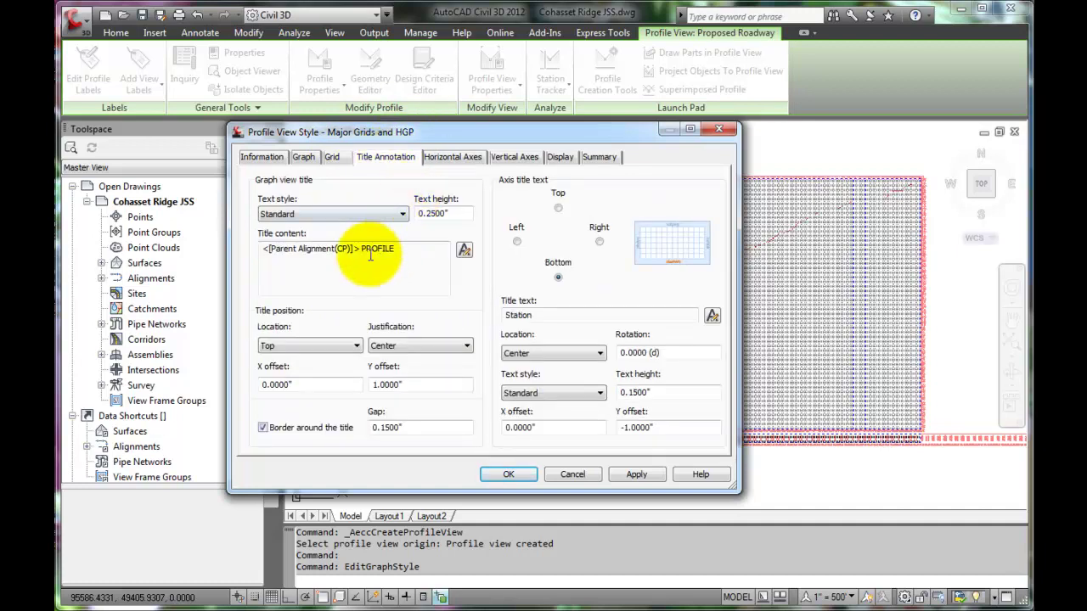
left_click(453, 158)
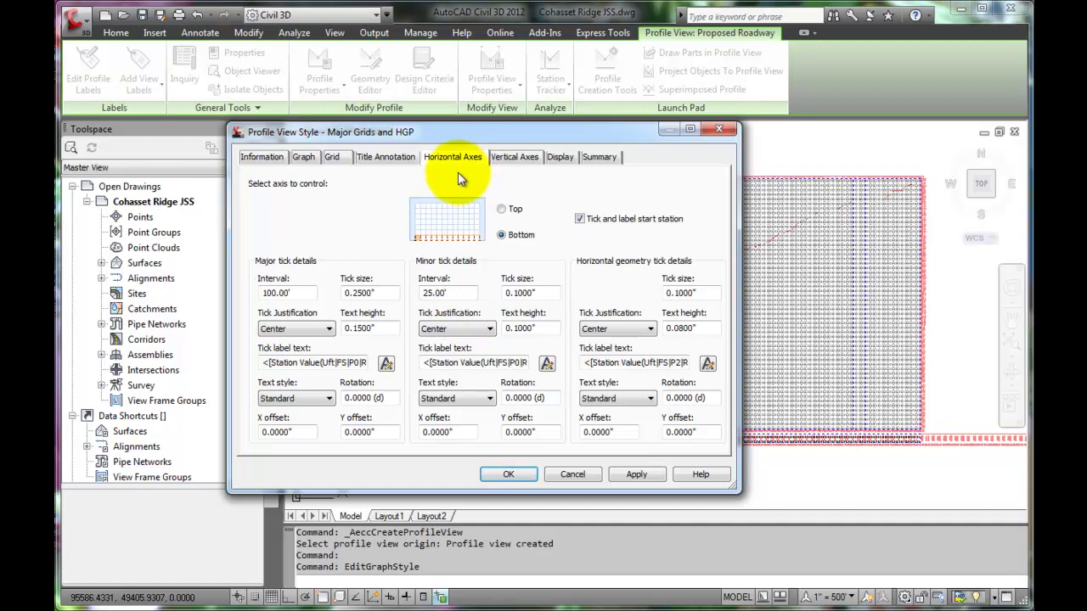
double_click(297, 293)
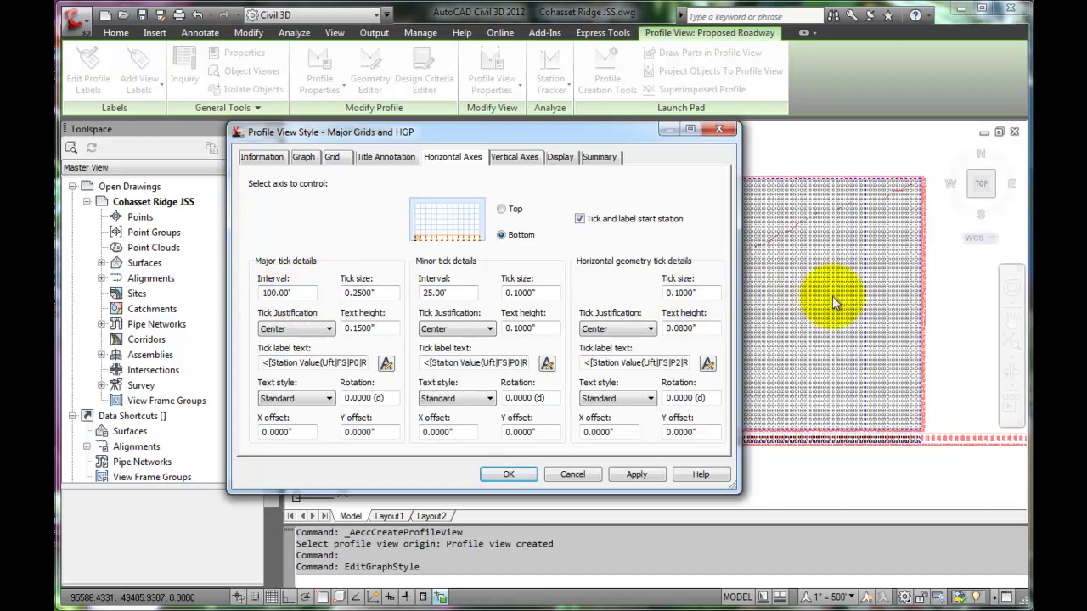
left_click(232, 290)
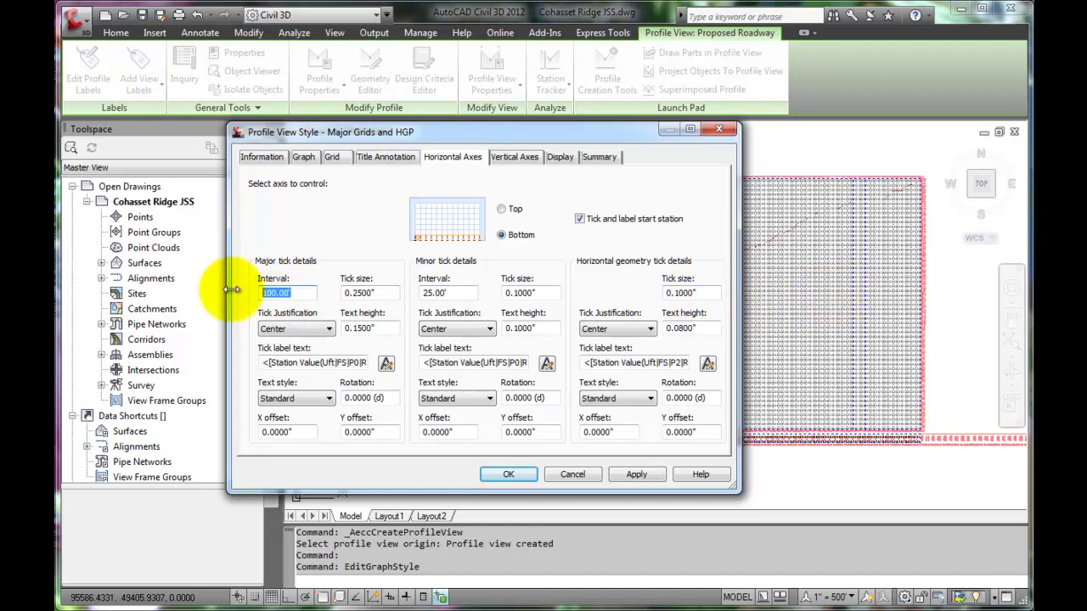
type("1000")
left_click(462, 292)
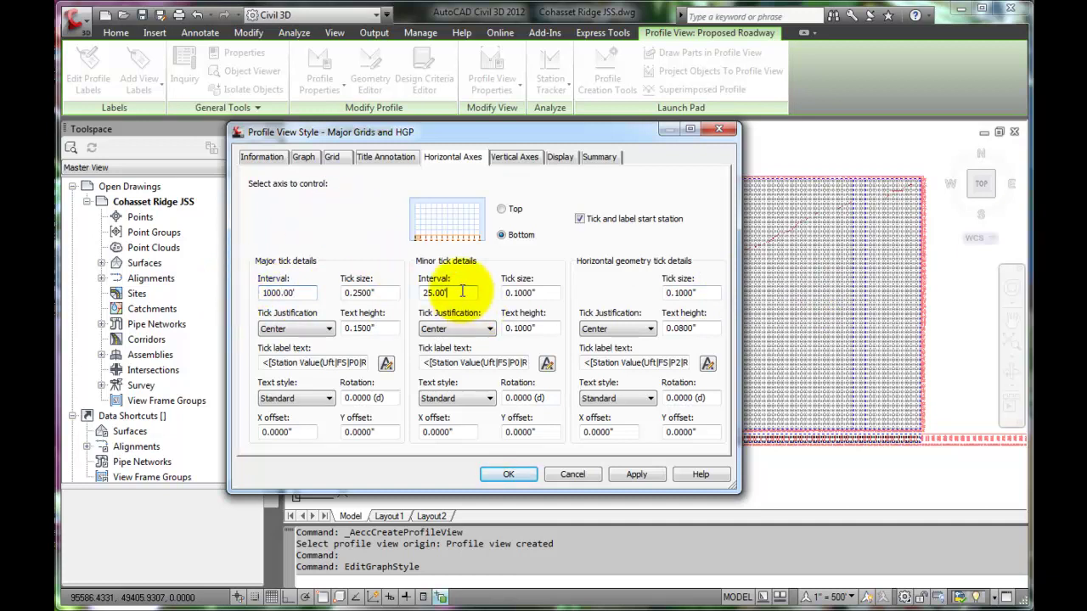
left_click_drag(462, 292, 412, 297)
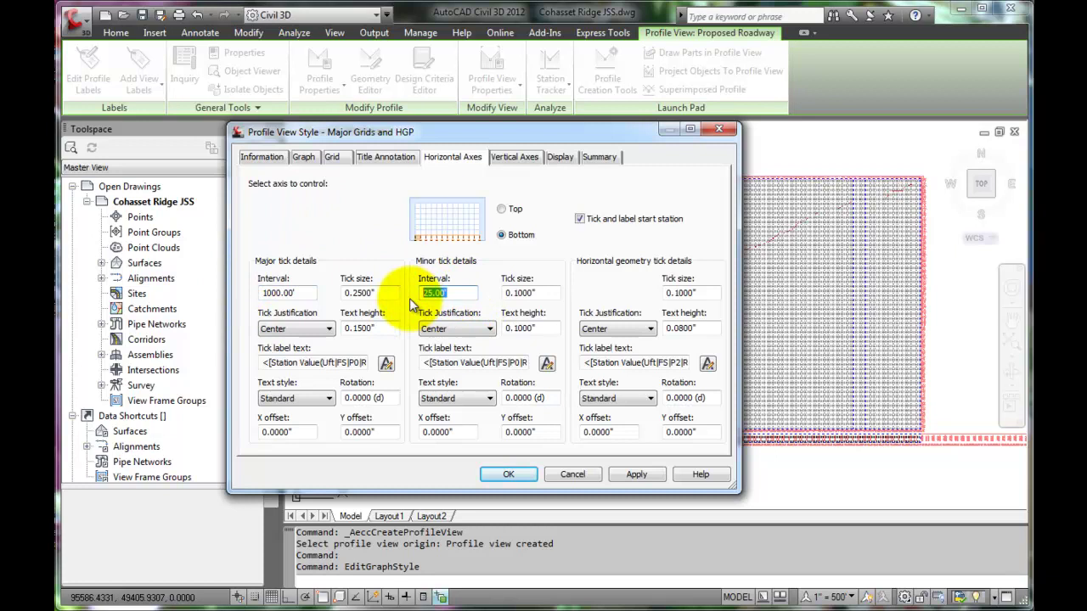
type("50")
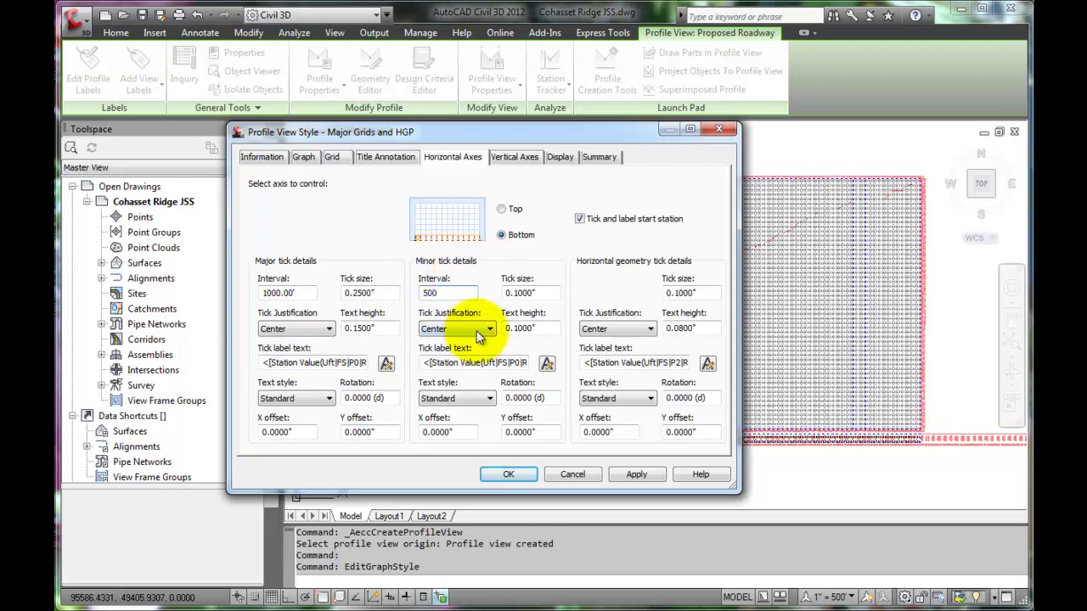
- Set the vertical axis major tick interval to 200' and the minor interval to 100
left_click(517, 164)
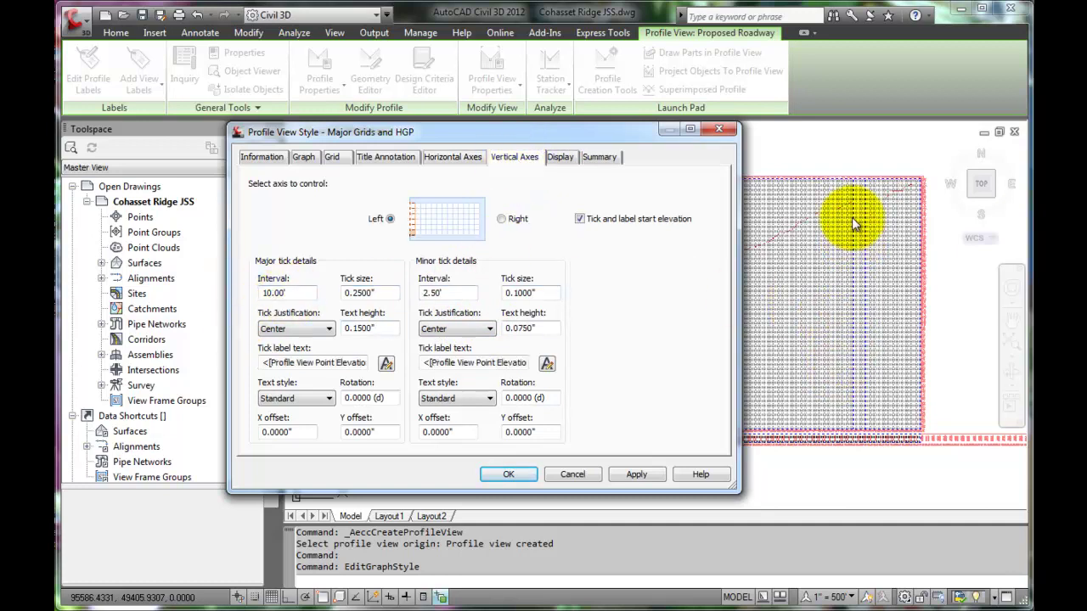
double_click(289, 292)
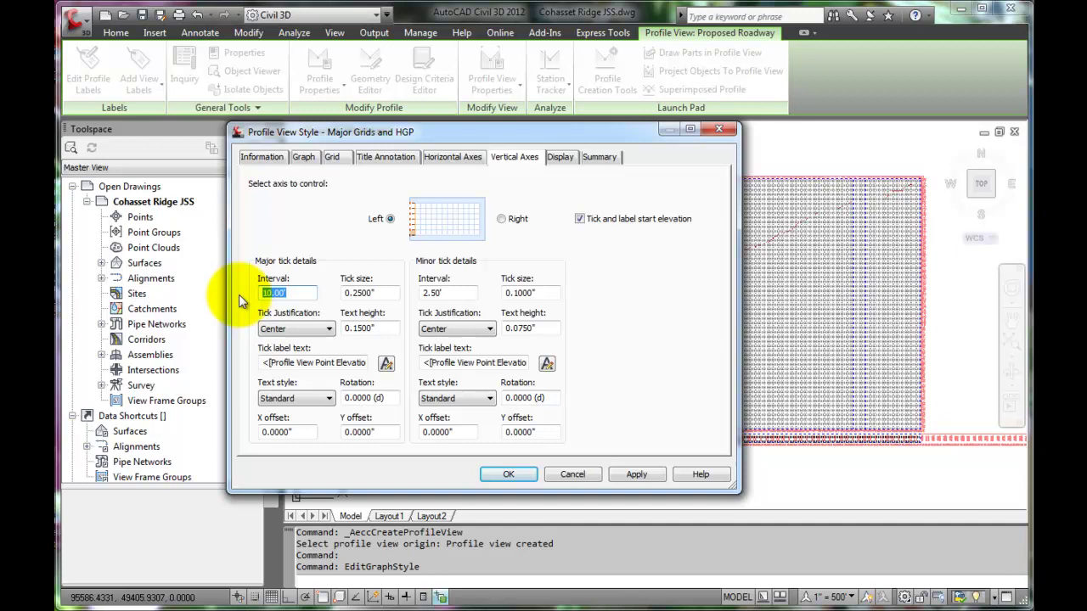
type("200")
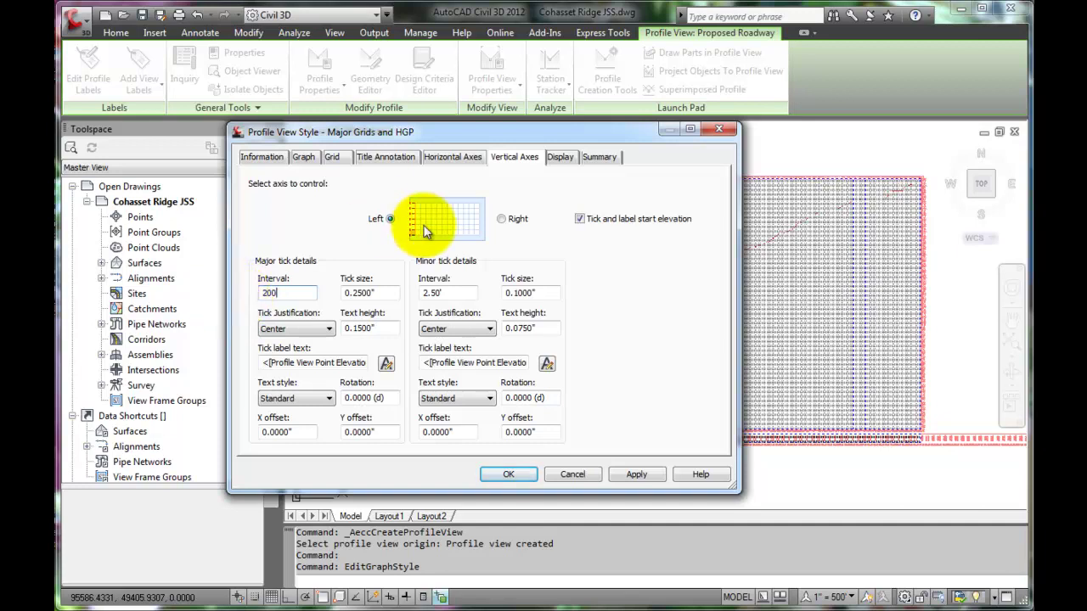
double_click(429, 293)
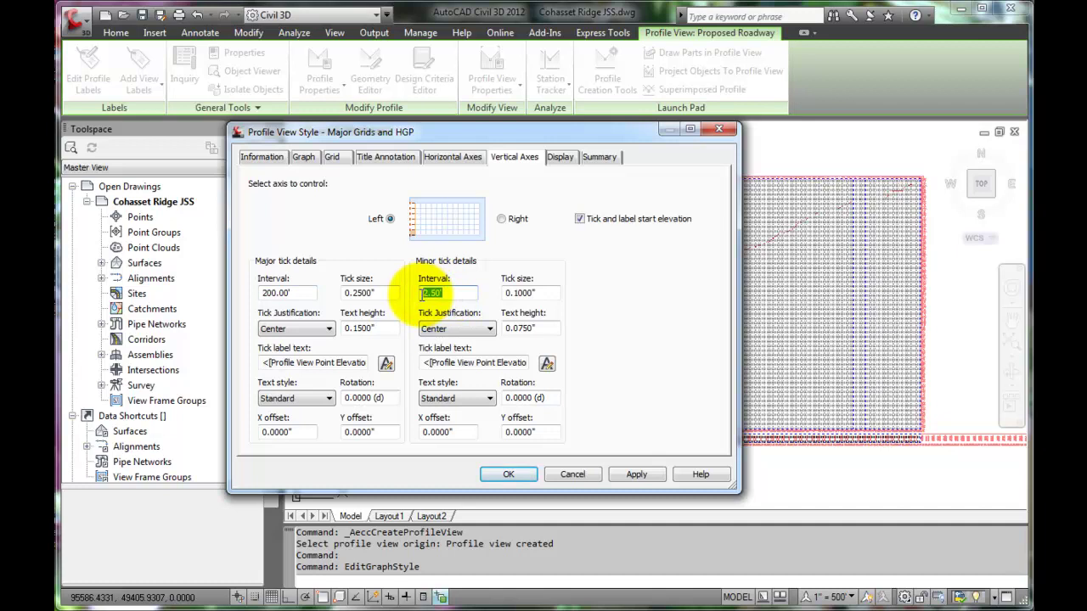
type("100")
- Apply the edited Major Grids and HGP style and close the Profile View Style dialog
left_click(561, 159)
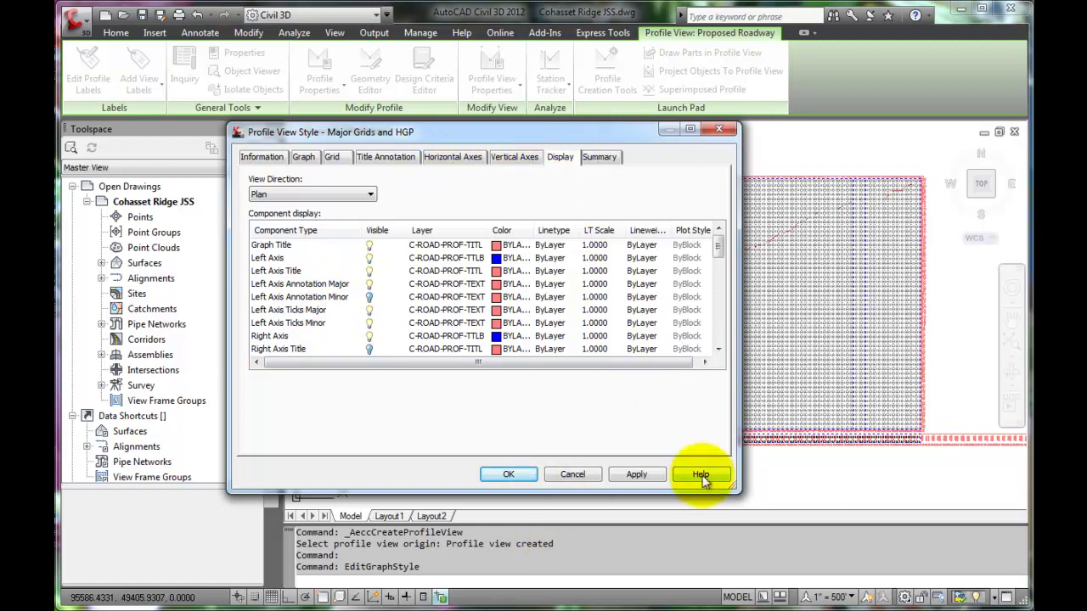
left_click(637, 474)
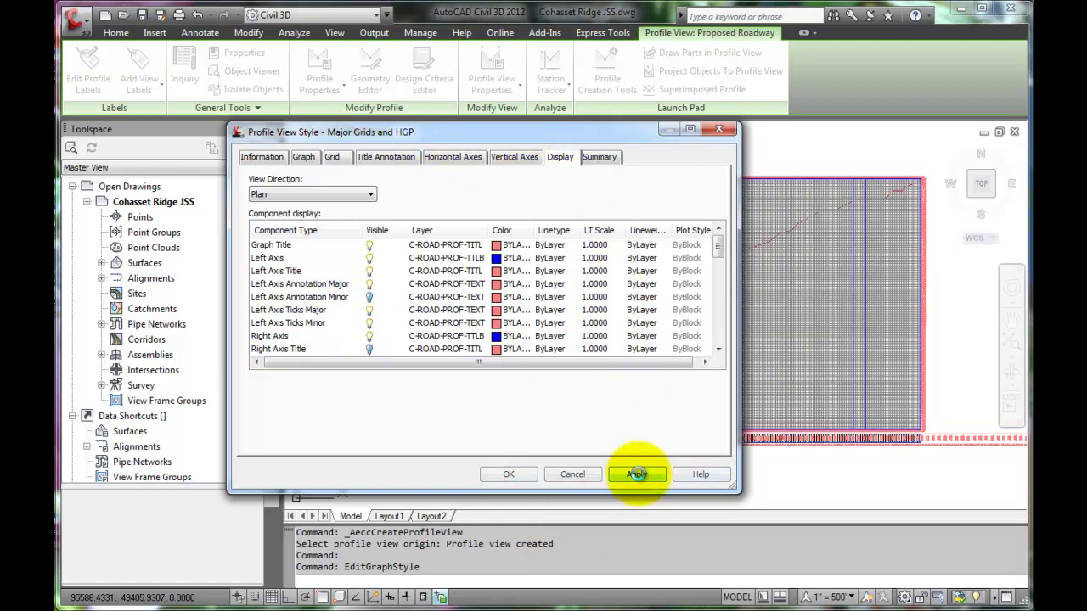
left_click(513, 475)
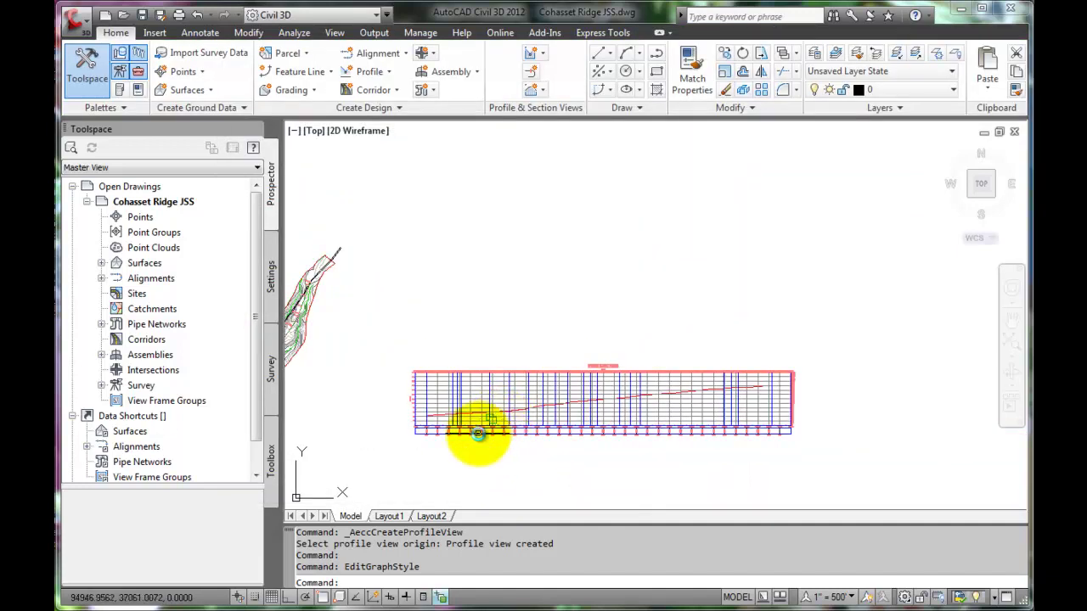
scroll(501, 419, "up", 3)
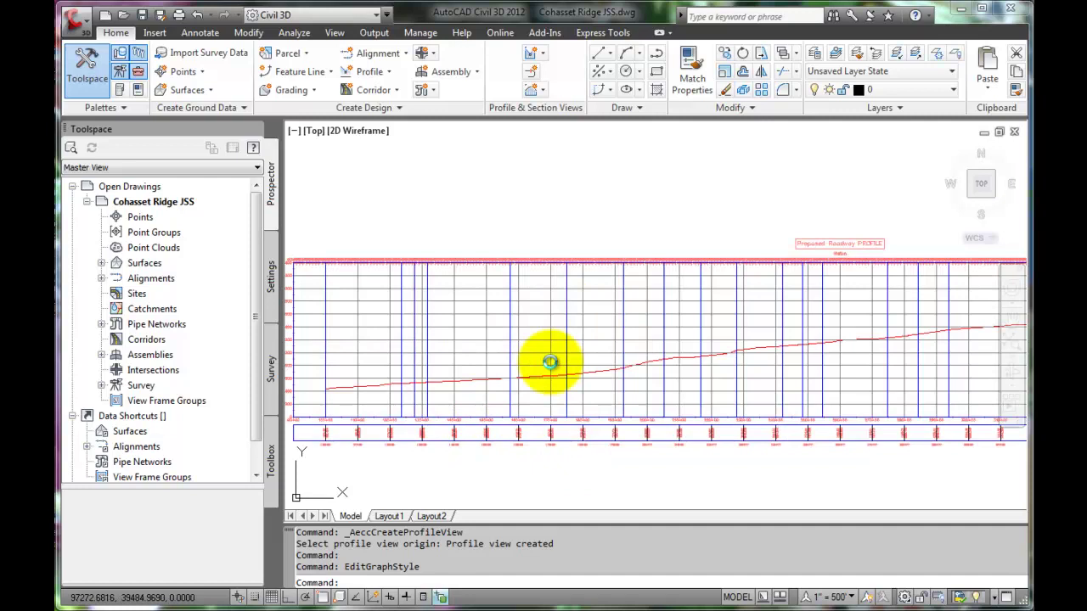
scroll(651, 315, "down", 2)
middle_click_drag(682, 325, 510, 340)
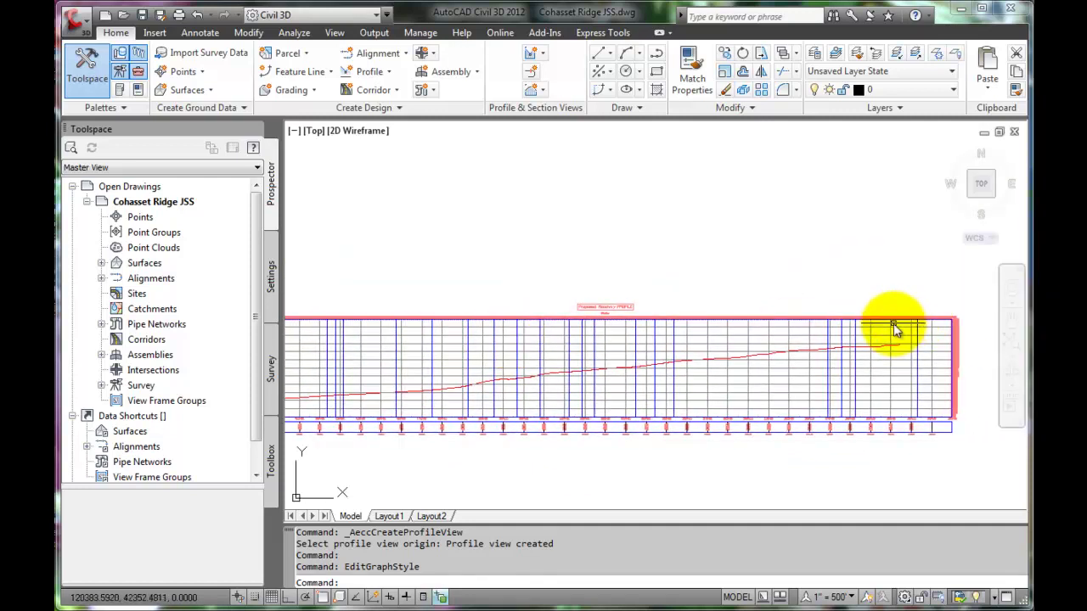
scroll(890, 323, "up", 3)
scroll(828, 316, "down", 3)
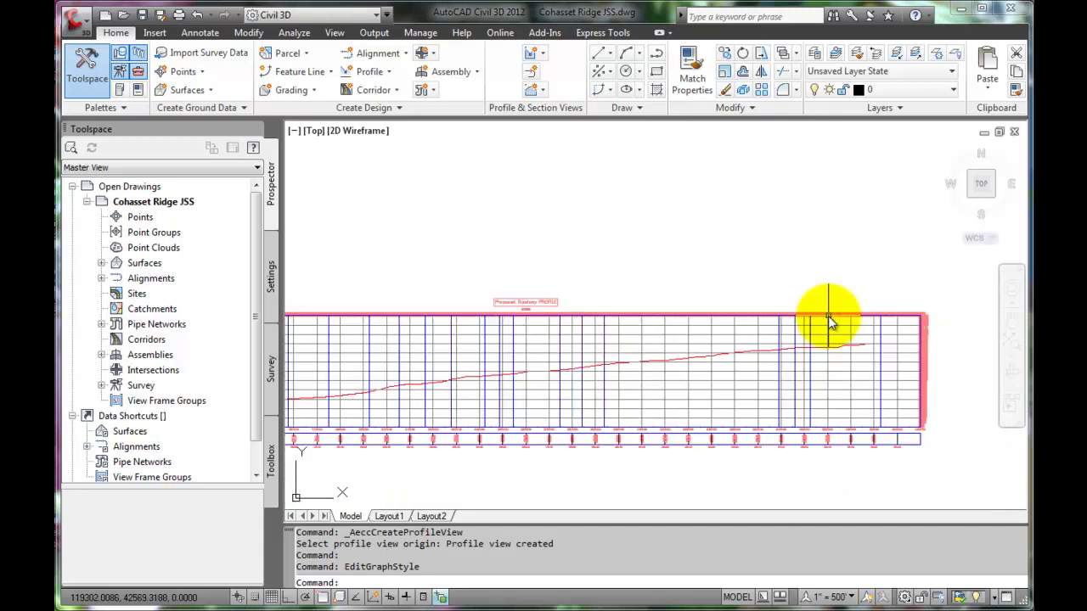
scroll(934, 369, "up", 2)
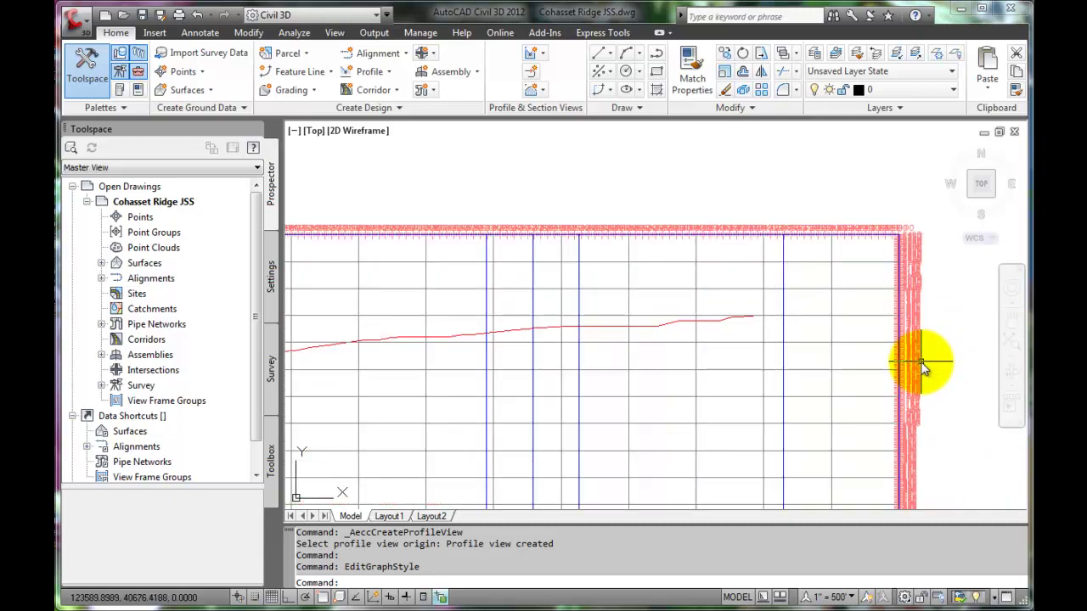
scroll(922, 365, "down", 2)
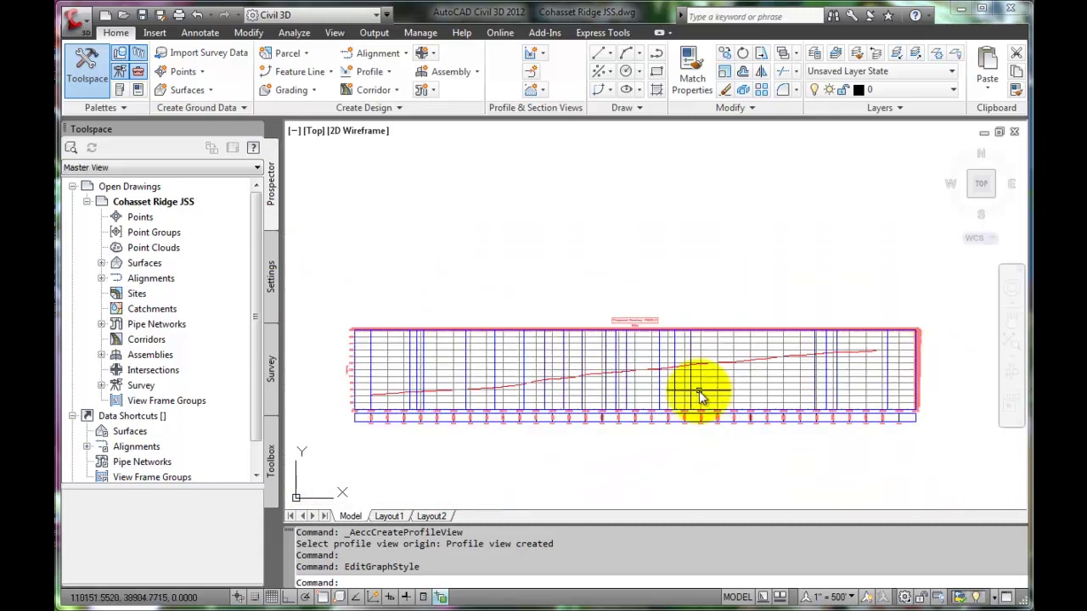
scroll(465, 399, "up", 1)
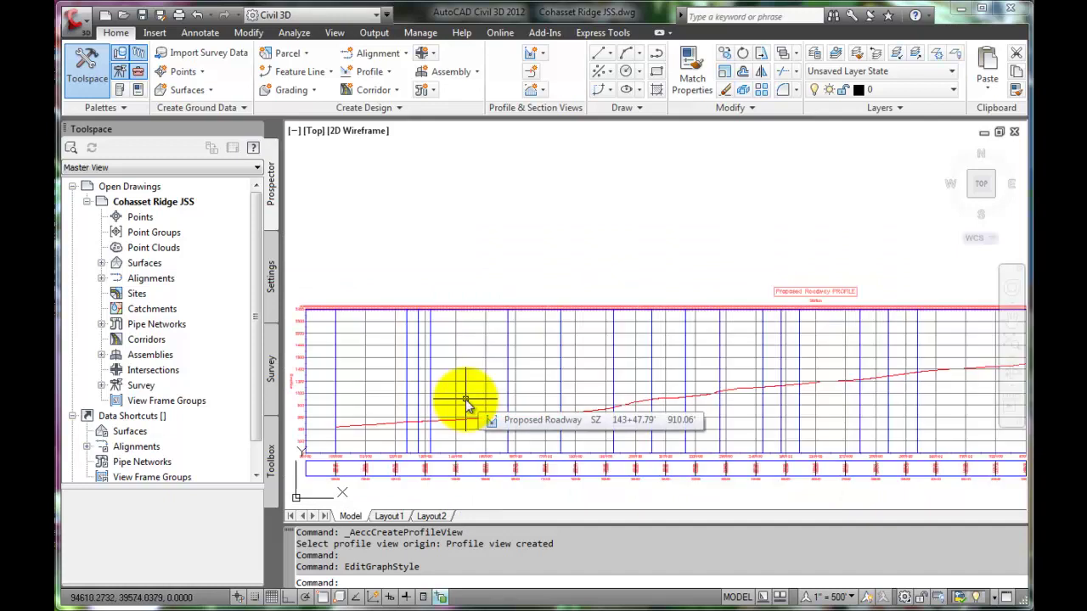
- Set the annotation scale to 1" = 1000' and select the Proposed Roadway profile view
left_click(852, 598)
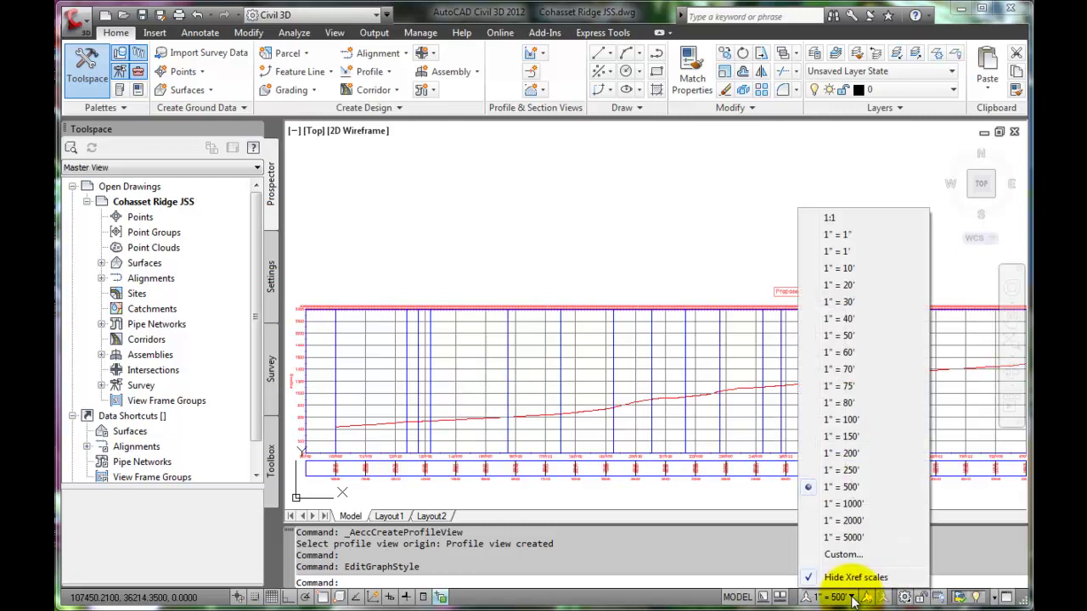
left_click(845, 503)
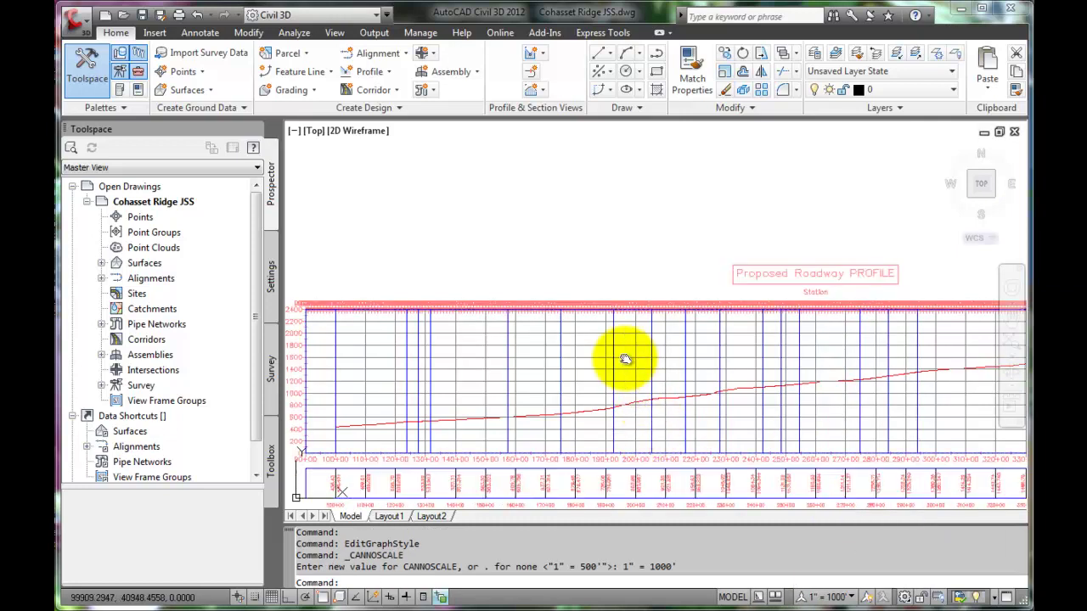
middle_click_drag(626, 359, 626, 274)
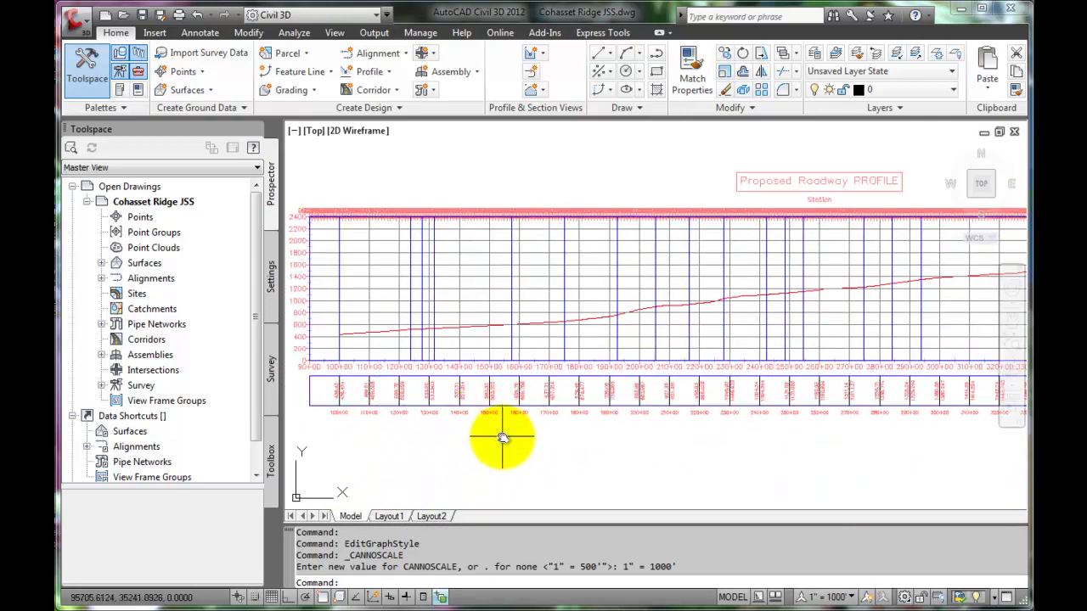
scroll(502, 437, "down", 2)
scroll(496, 422, "up", 2)
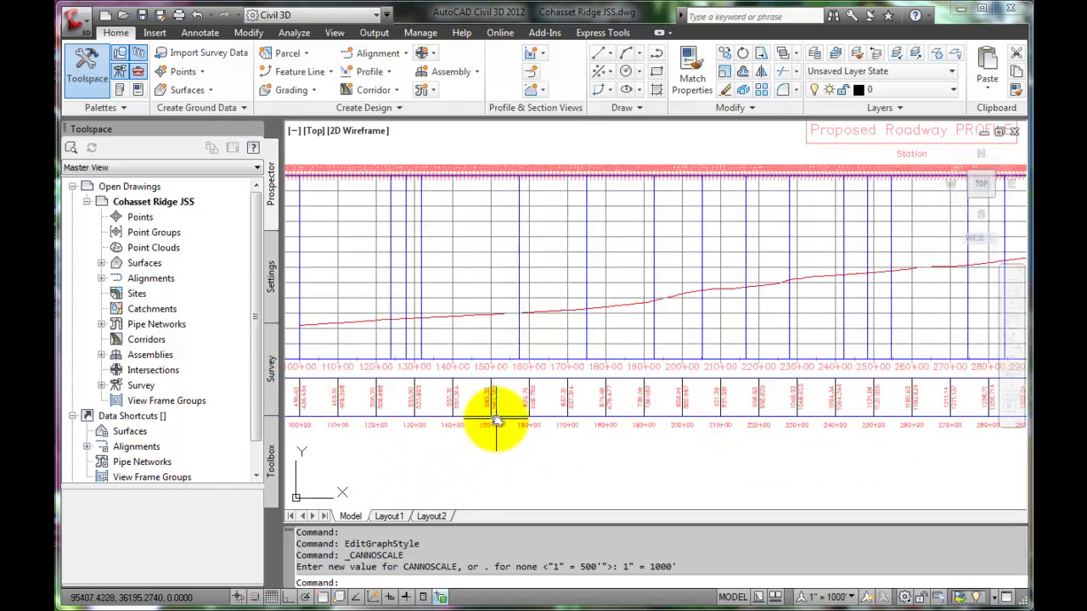
scroll(496, 422, "down", 2)
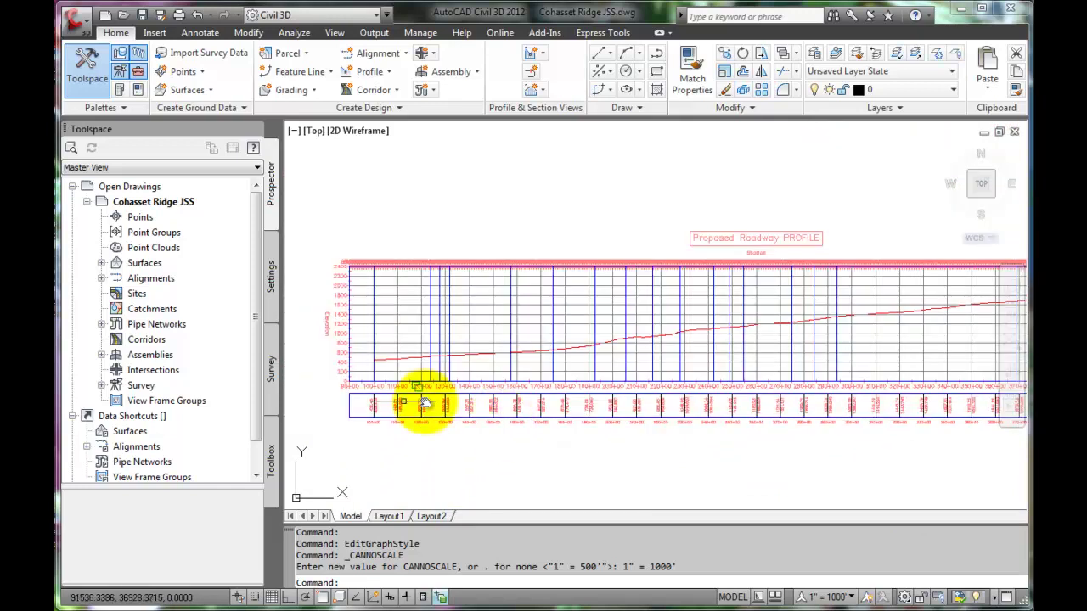
left_click(363, 398)
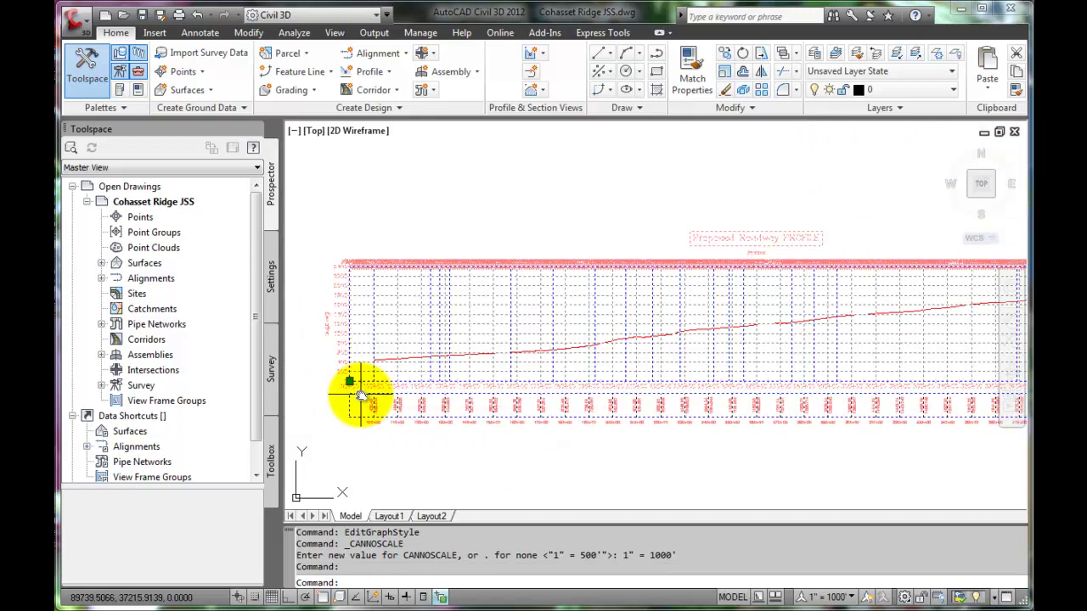
- Reopen the profile view style and display its Horizontal Axes tab with the top axis settings
right_click(446, 340)
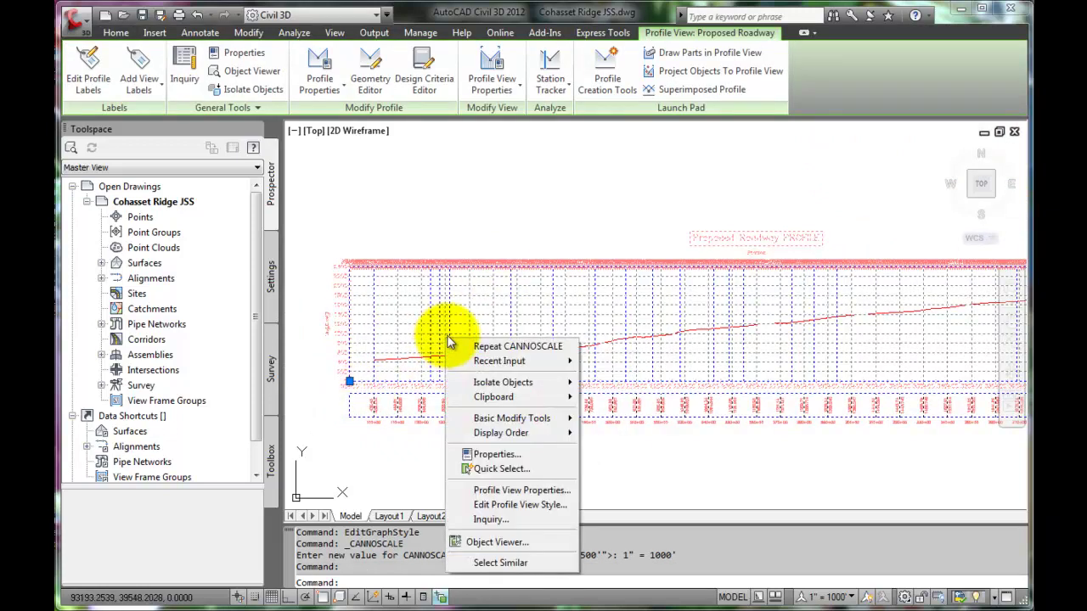
left_click(537, 507)
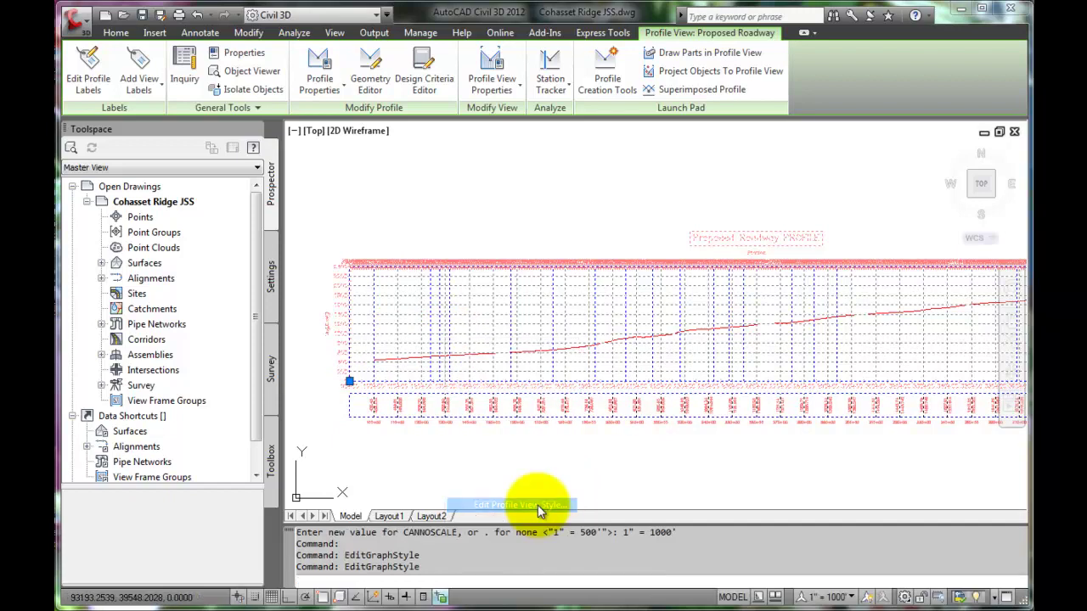
left_click(306, 157)
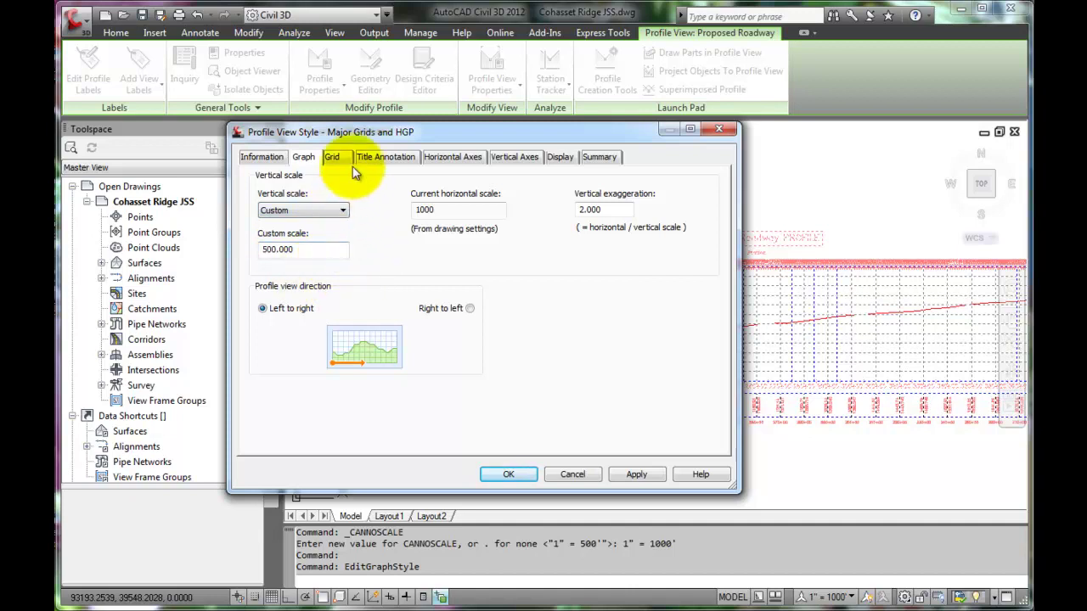
left_click(332, 156)
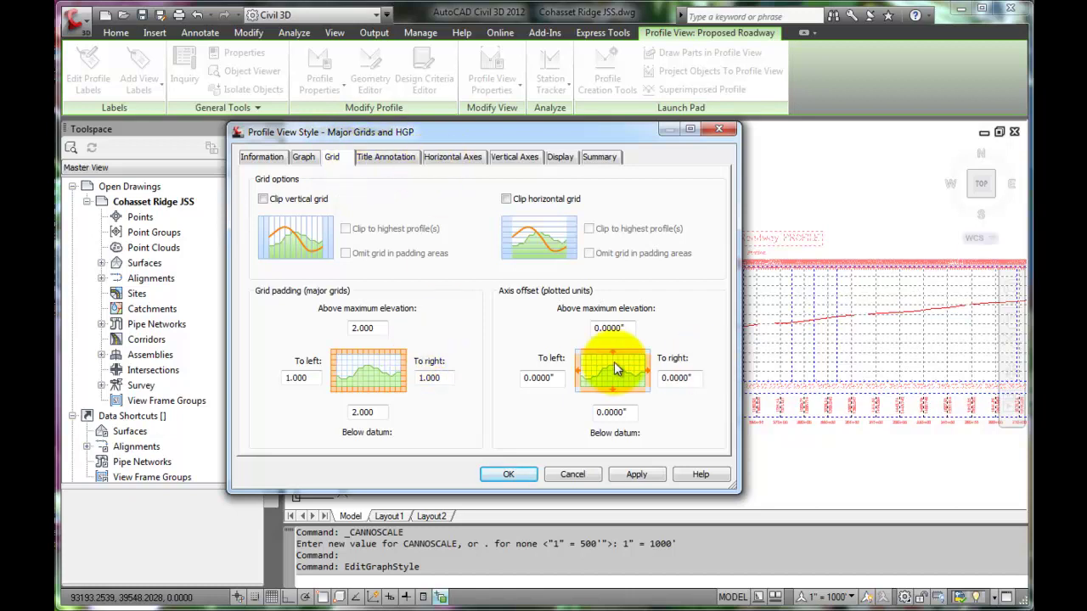
left_click(393, 158)
left_click(452, 160)
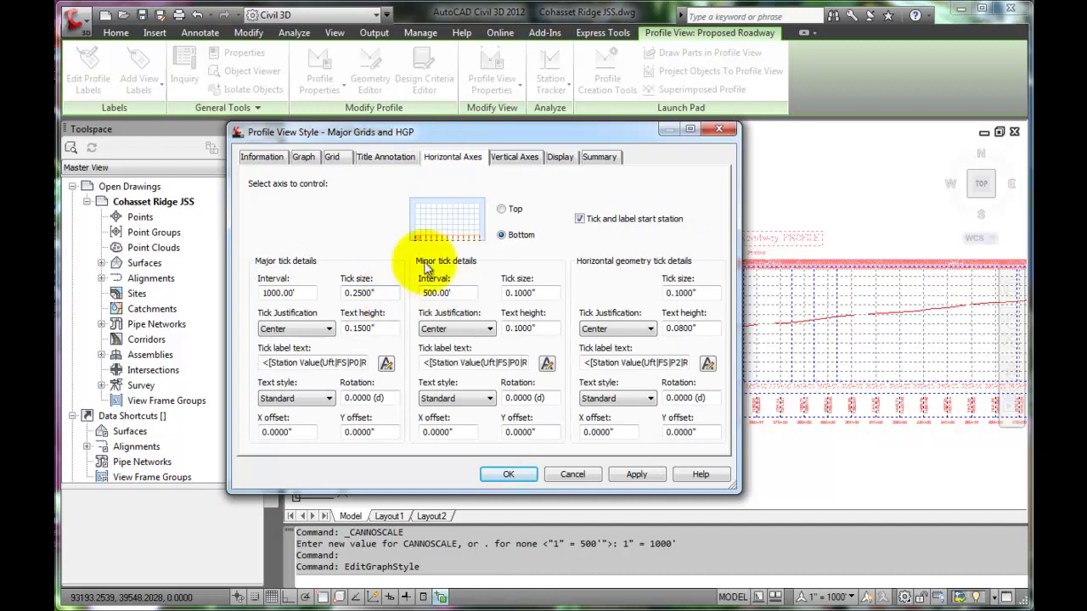
- Set the top-axis ticks to a 1000' major and 500' minor interval
left_click(502, 210)
left_click_drag(293, 293, 252, 295)
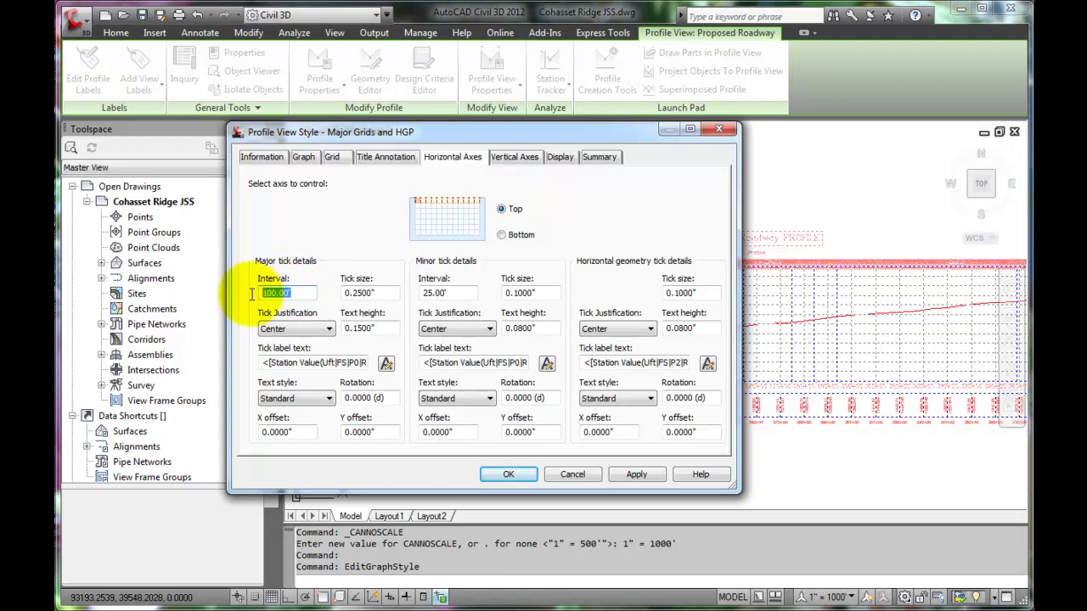
type("1000")
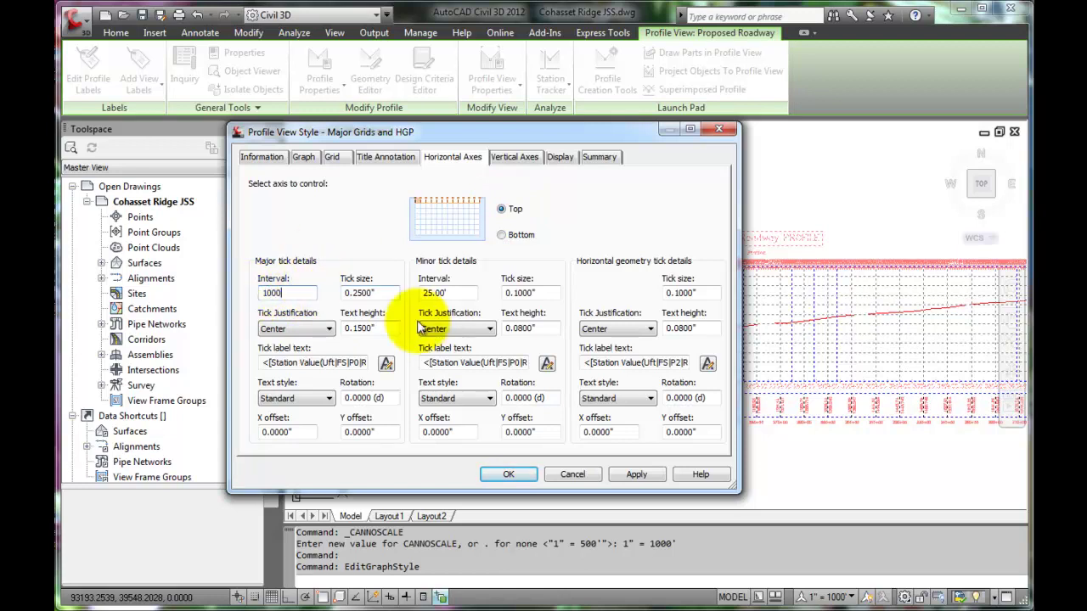
left_click_drag(469, 293, 420, 294)
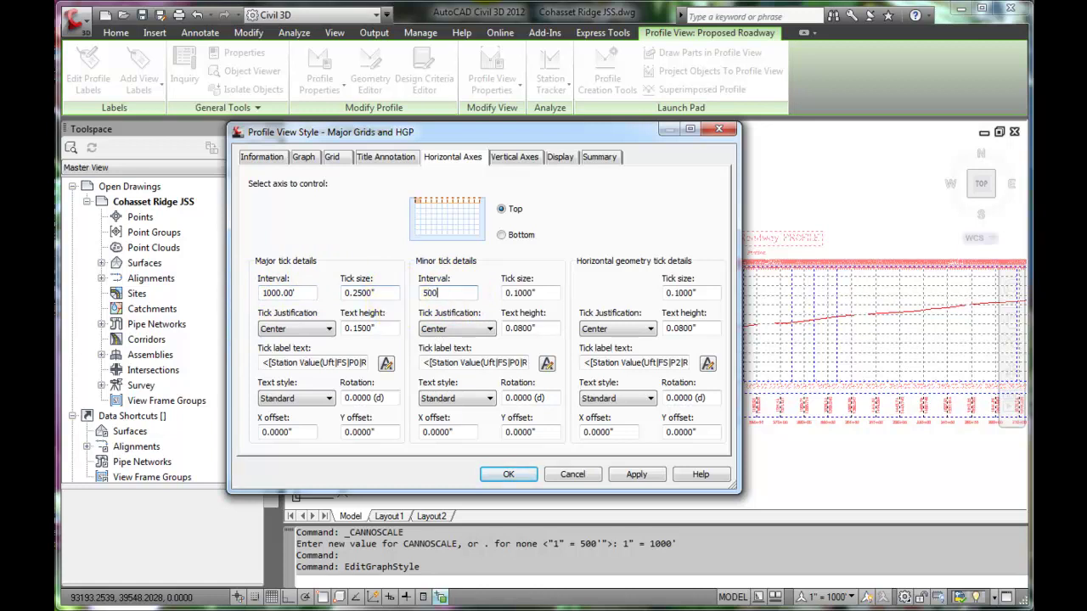
- Set the right-axis ticks to 200' major and 100' minor, then apply and accept the style
left_click(520, 157)
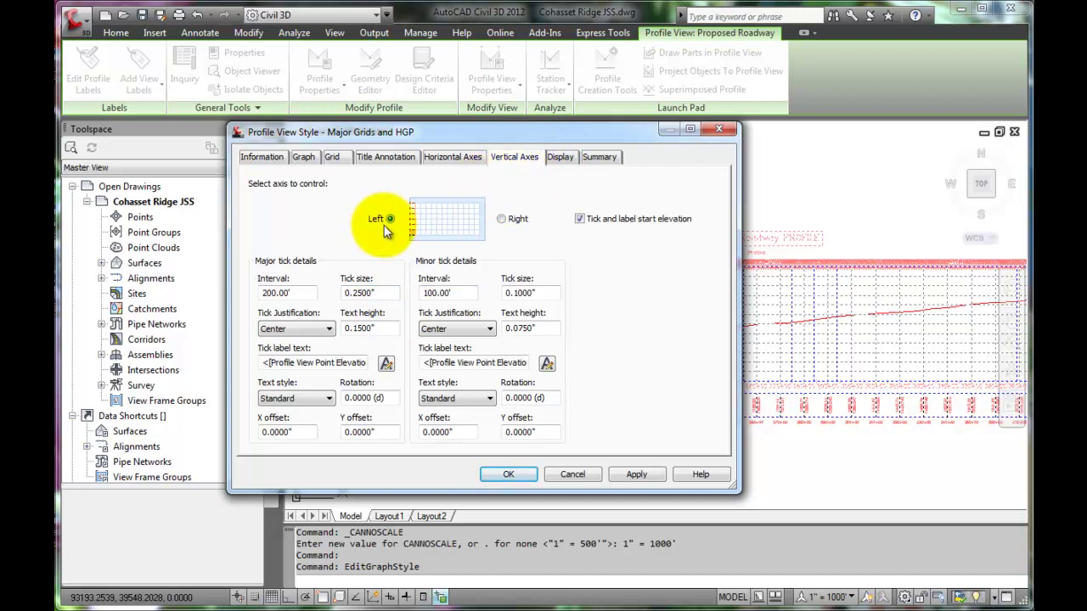
left_click(501, 219)
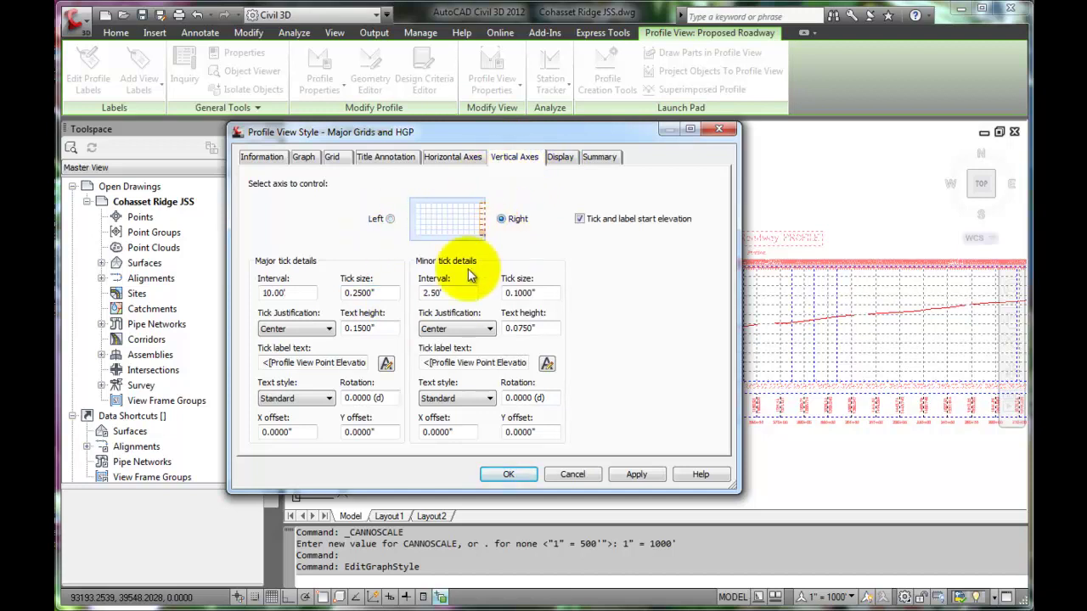
left_click_drag(295, 293, 245, 292)
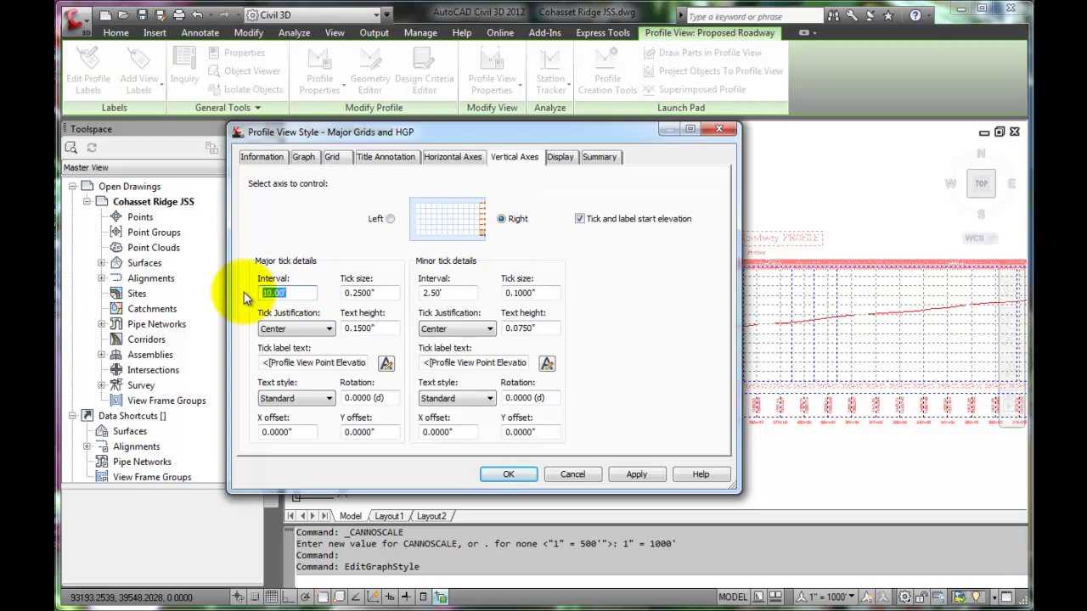
type("200")
left_click_drag(472, 293, 383, 295)
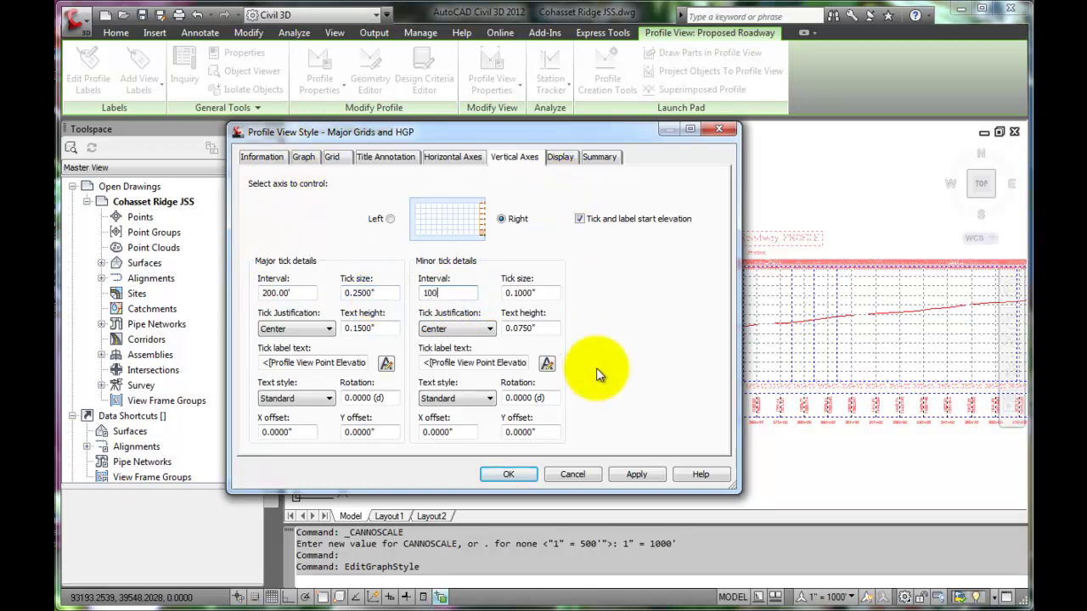
left_click(625, 478)
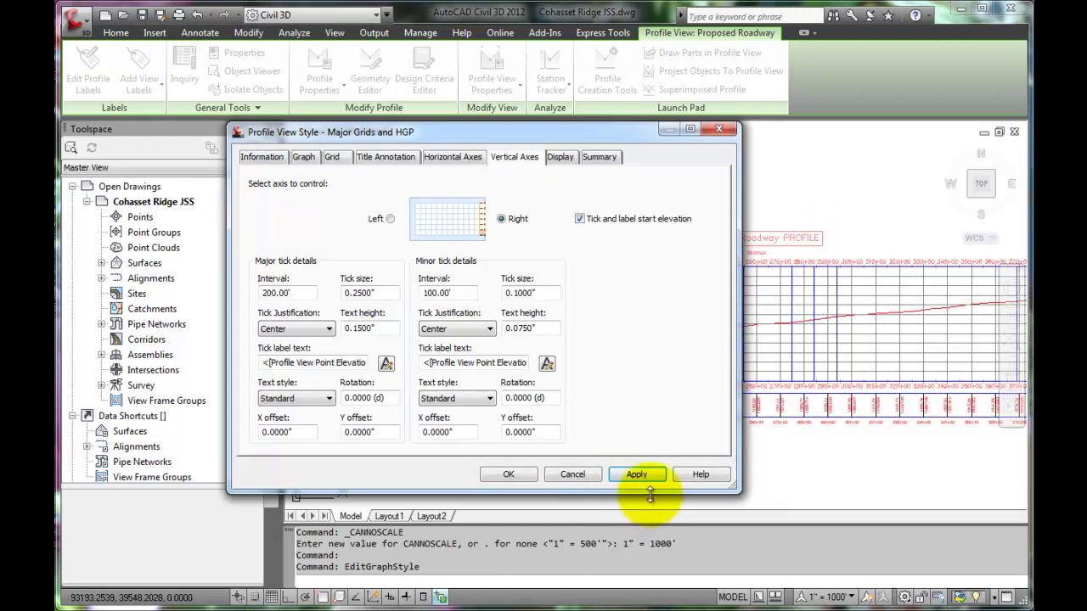
left_click(508, 476)
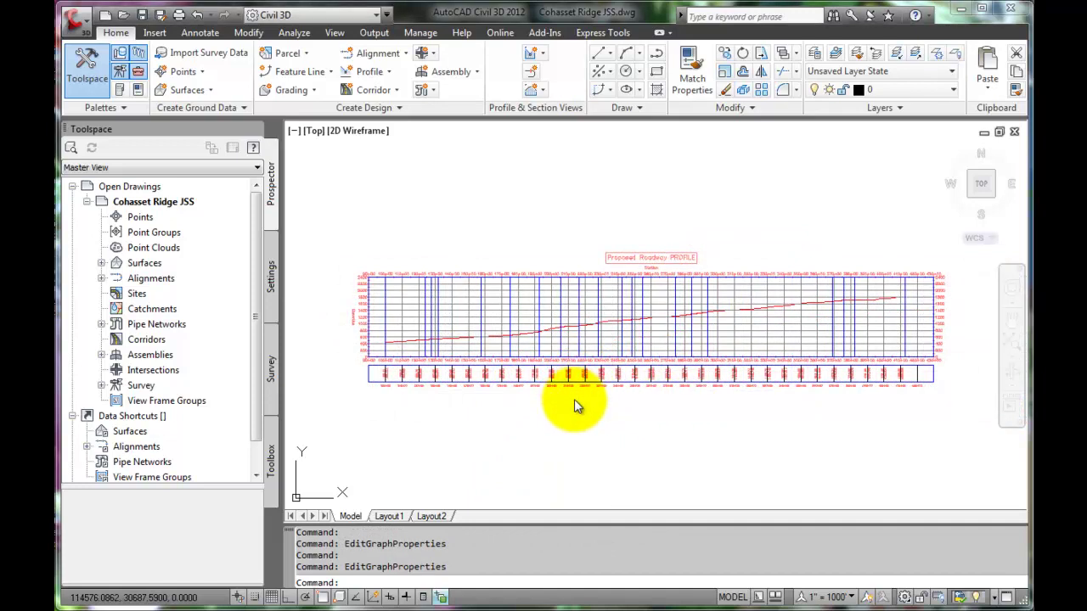
- Select the Proposed Roadway profile view and open its Profile View Properties
left_click(470, 345)
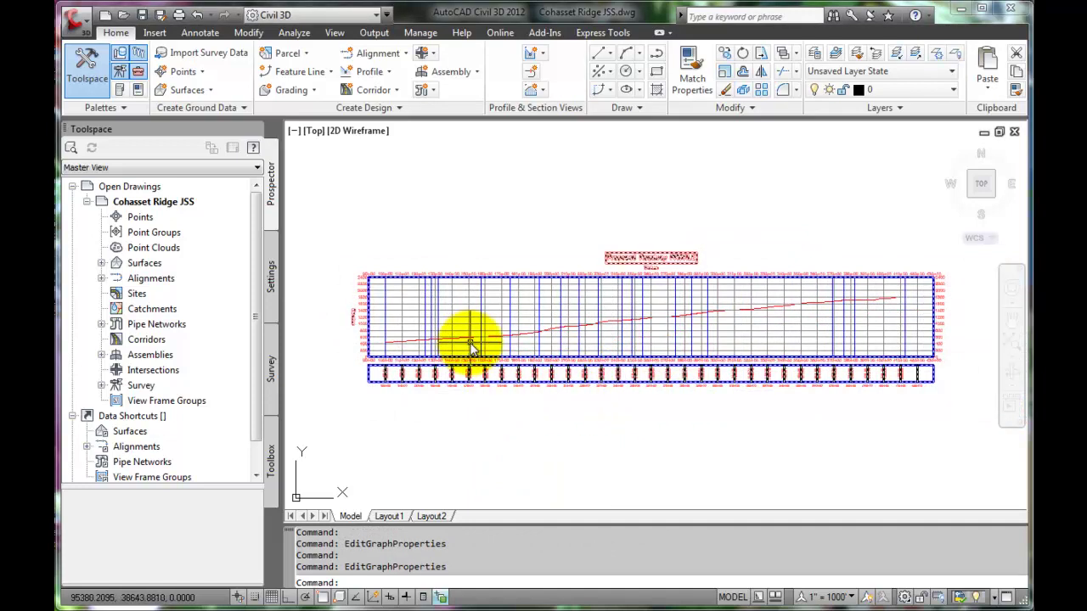
left_click(374, 358)
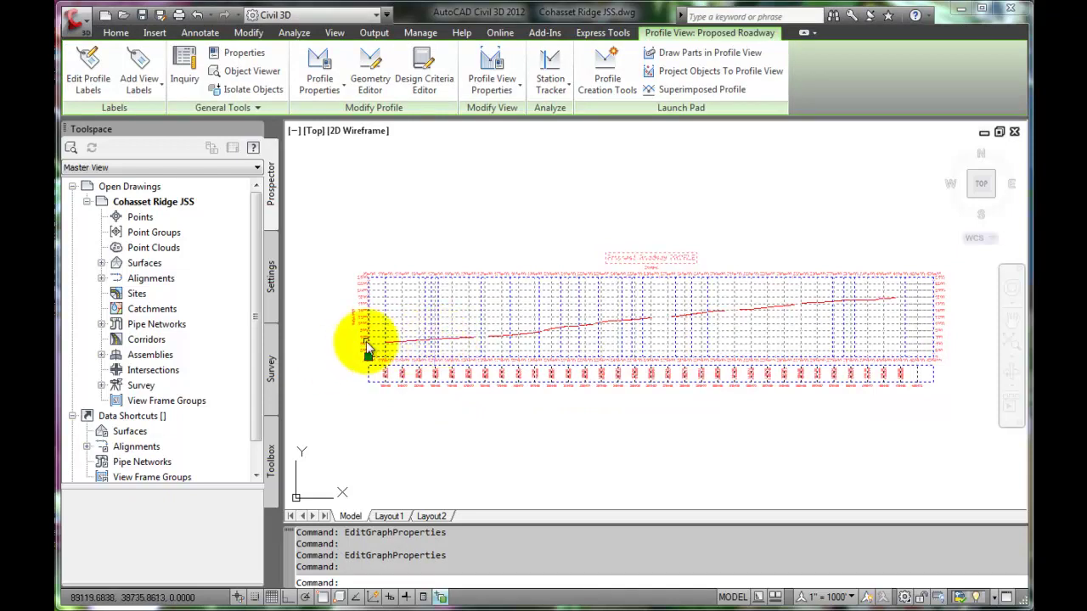
right_click(533, 234)
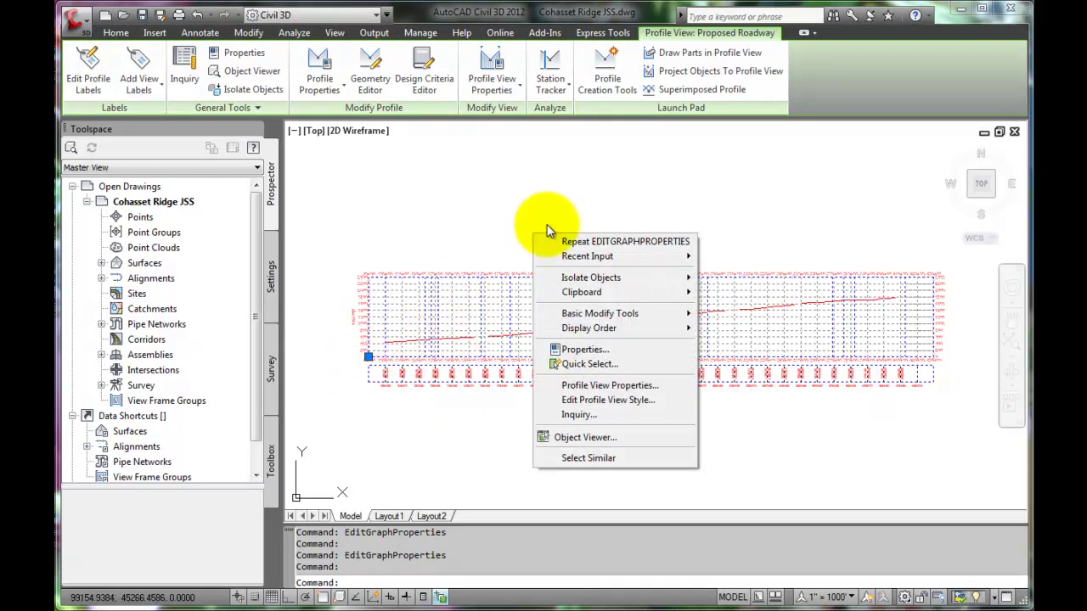
left_click(624, 387)
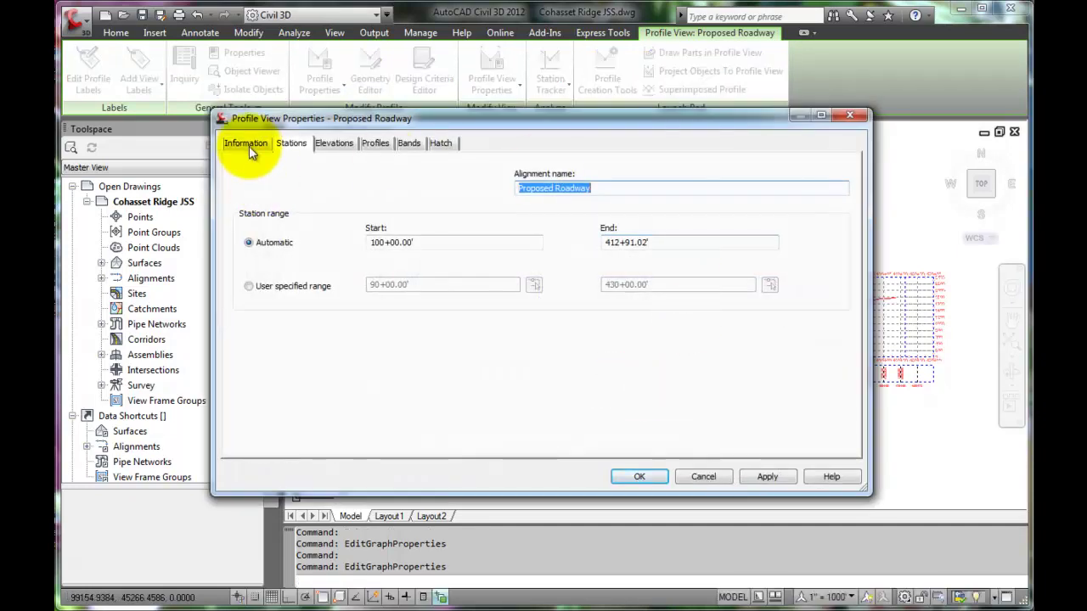
- Review its information, station range and elevation range (436.43' to 1802.23')
left_click(249, 145)
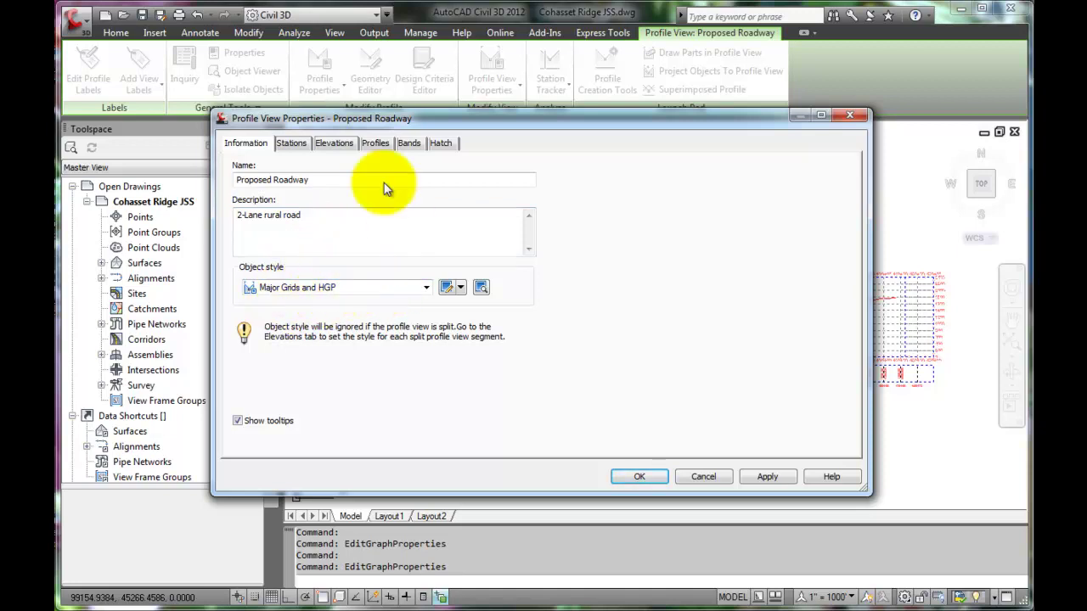
left_click(294, 145)
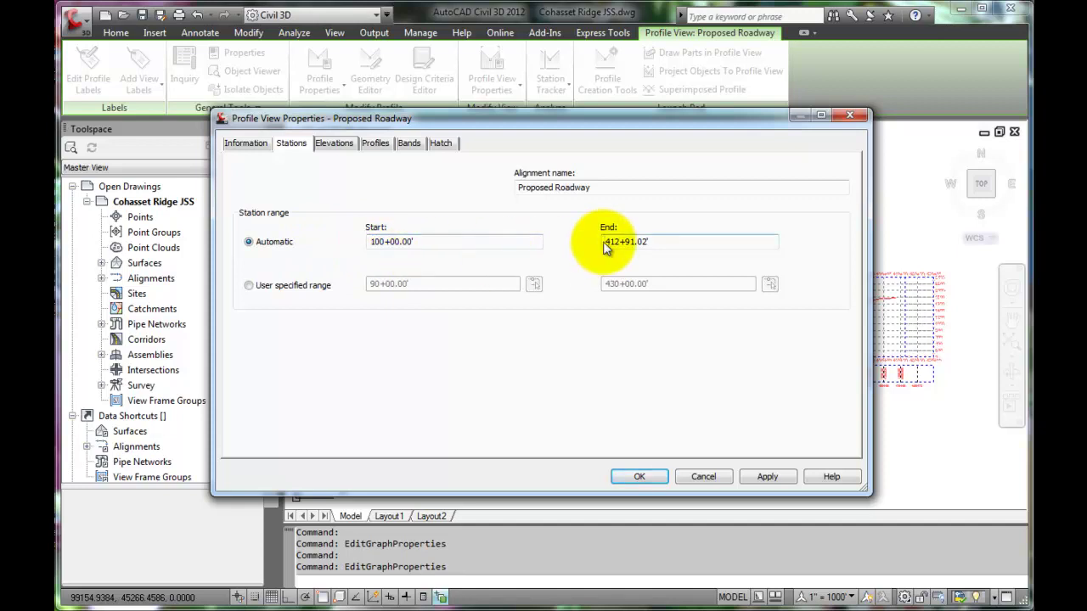
left_click(336, 144)
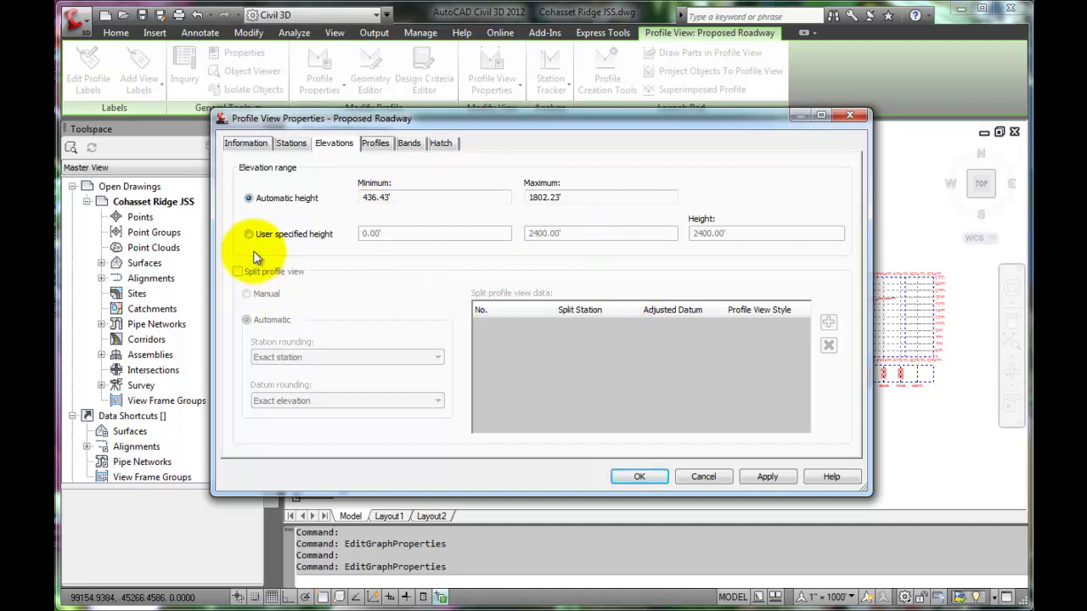
- Inspect the drawn profiles, the single bottom Profile Data band and the empty hatch area list
left_click(379, 145)
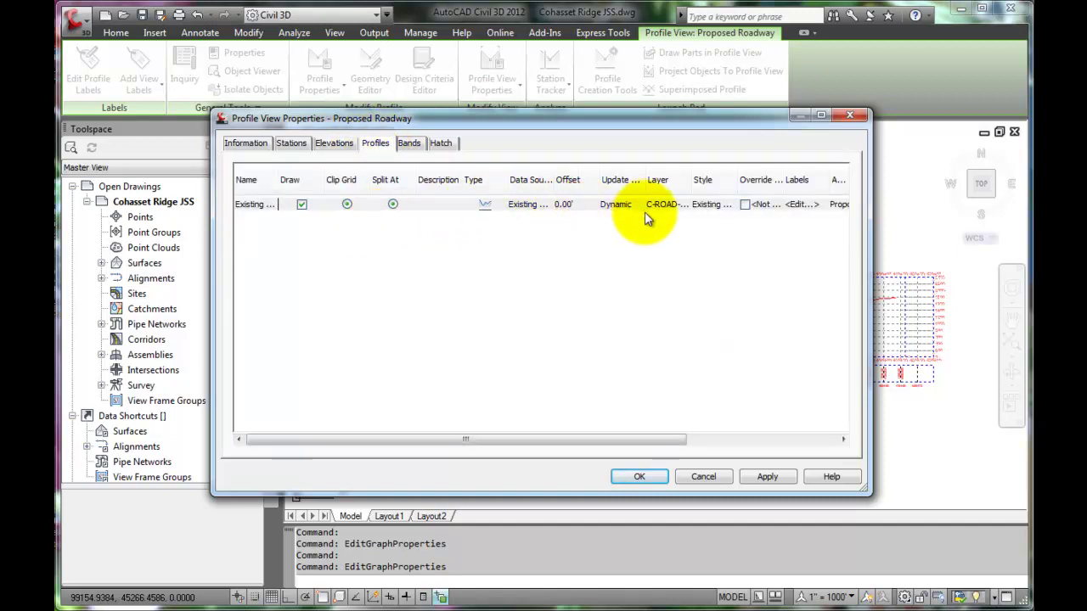
mouse_move(630, 436)
left_mouse_down()
mouse_move(853, 466)
mouse_move(563, 456)
left_mouse_up()
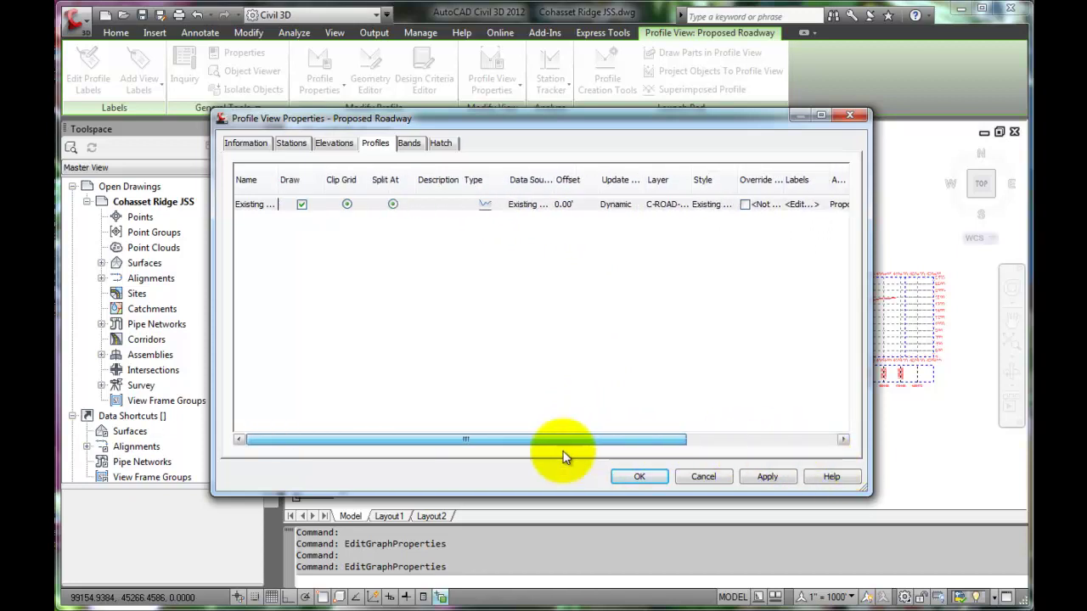
left_click(411, 143)
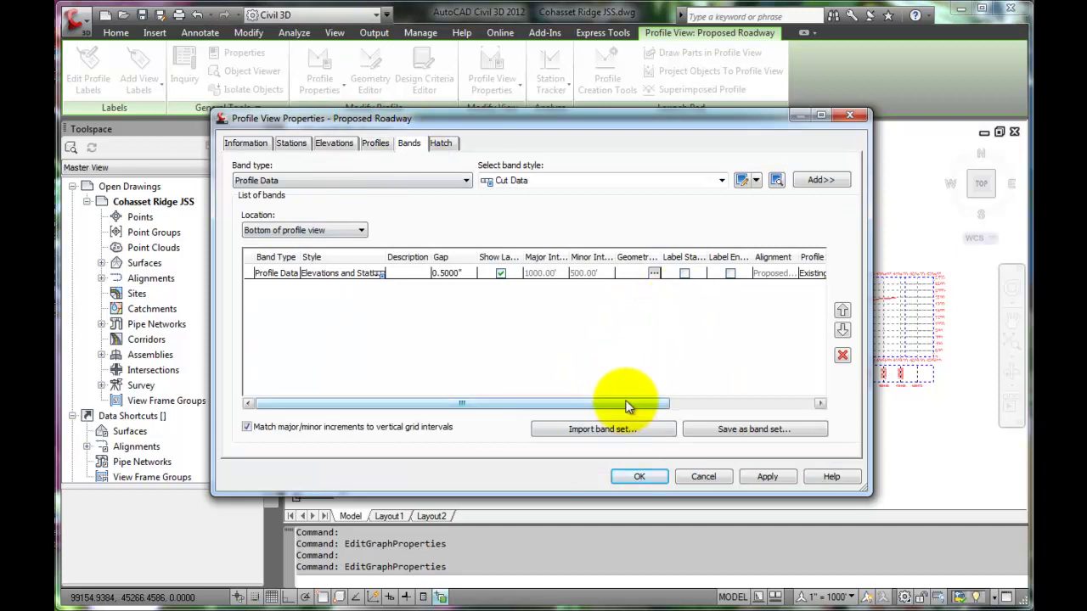
left_click_drag(626, 404, 774, 412)
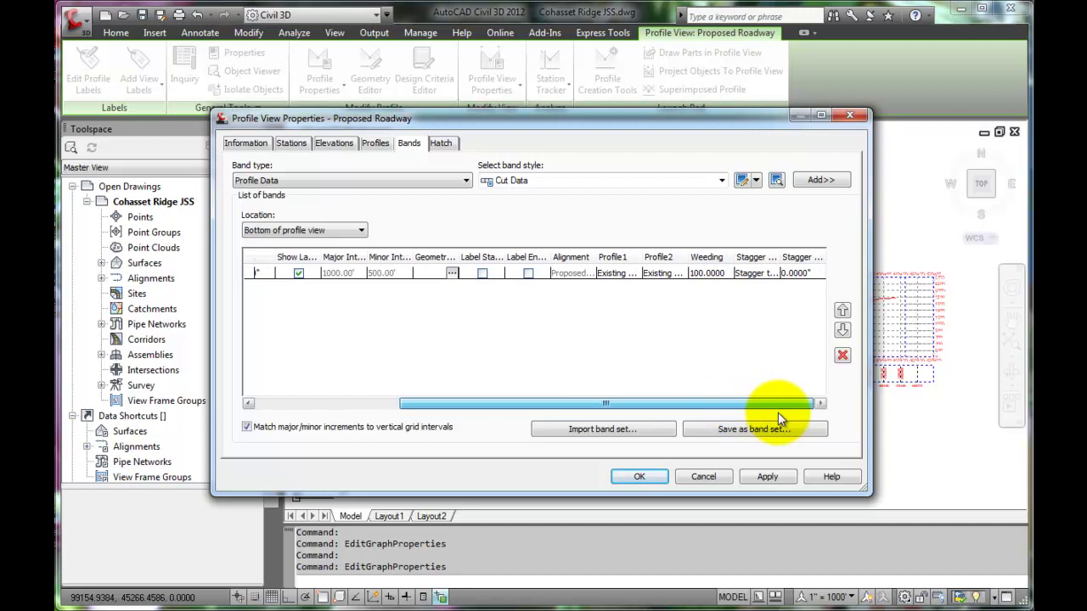
left_click_drag(778, 413, 553, 413)
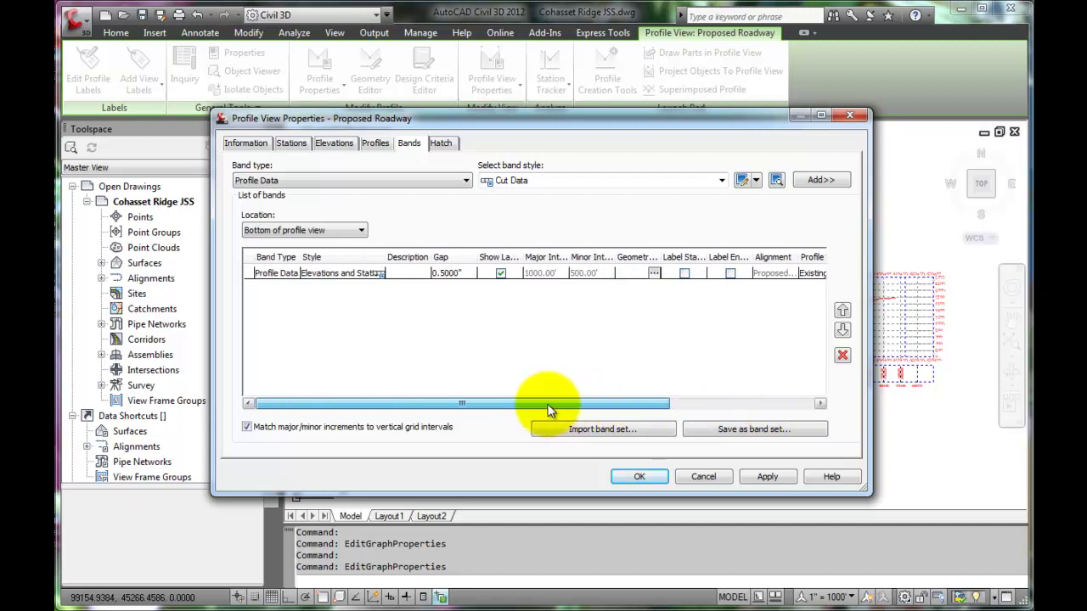
left_click(449, 143)
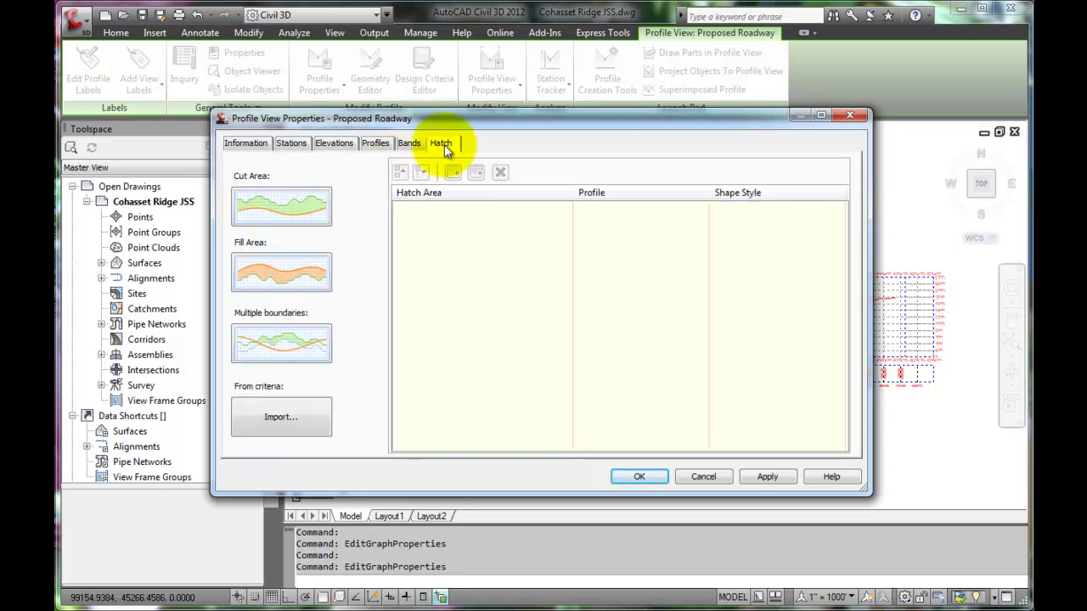
left_click_drag(308, 211, 492, 247)
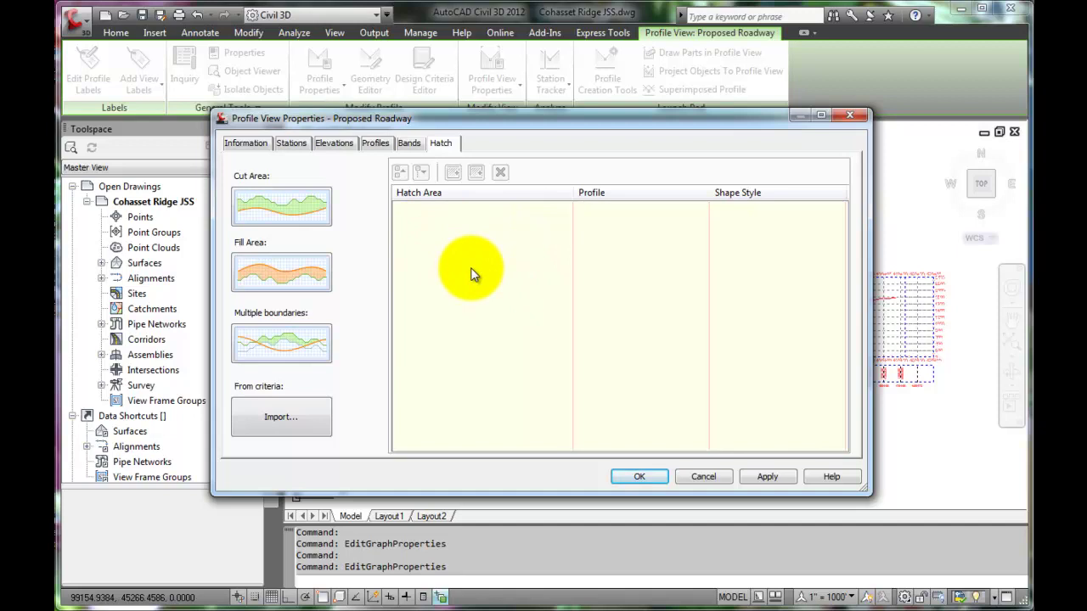
- Cancel Profile View Properties without changes and reselect the Proposed Roadway profile view
left_click(702, 476)
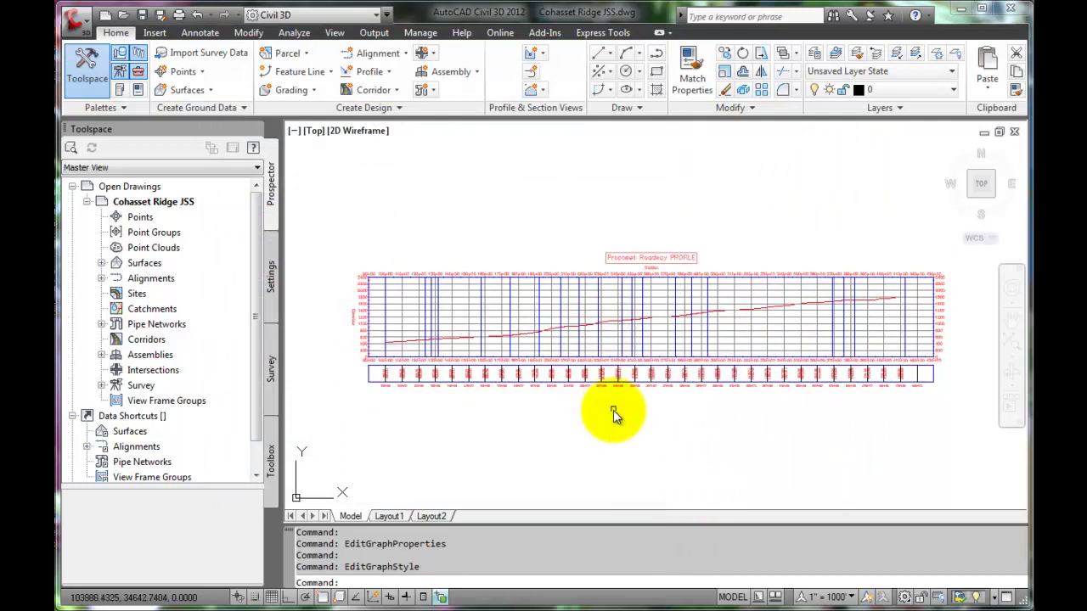
mouse_move(629, 416)
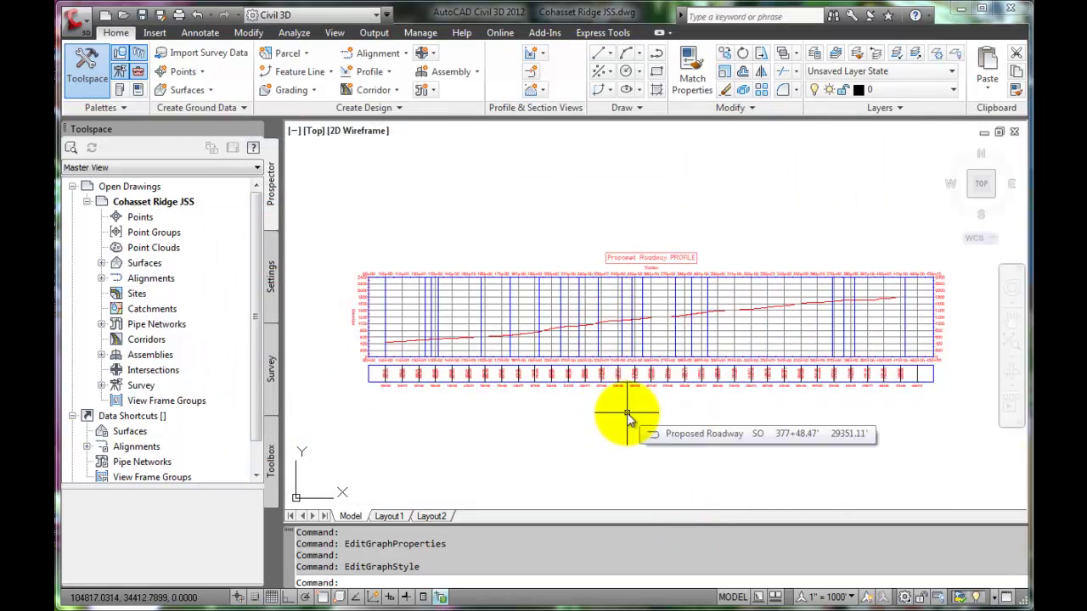
left_click(417, 376)
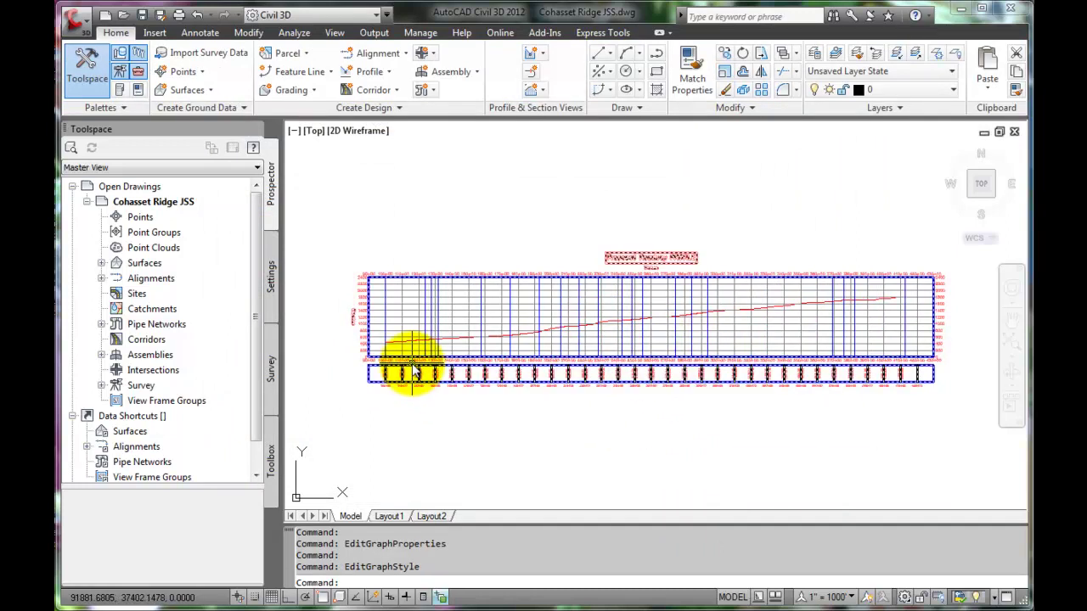